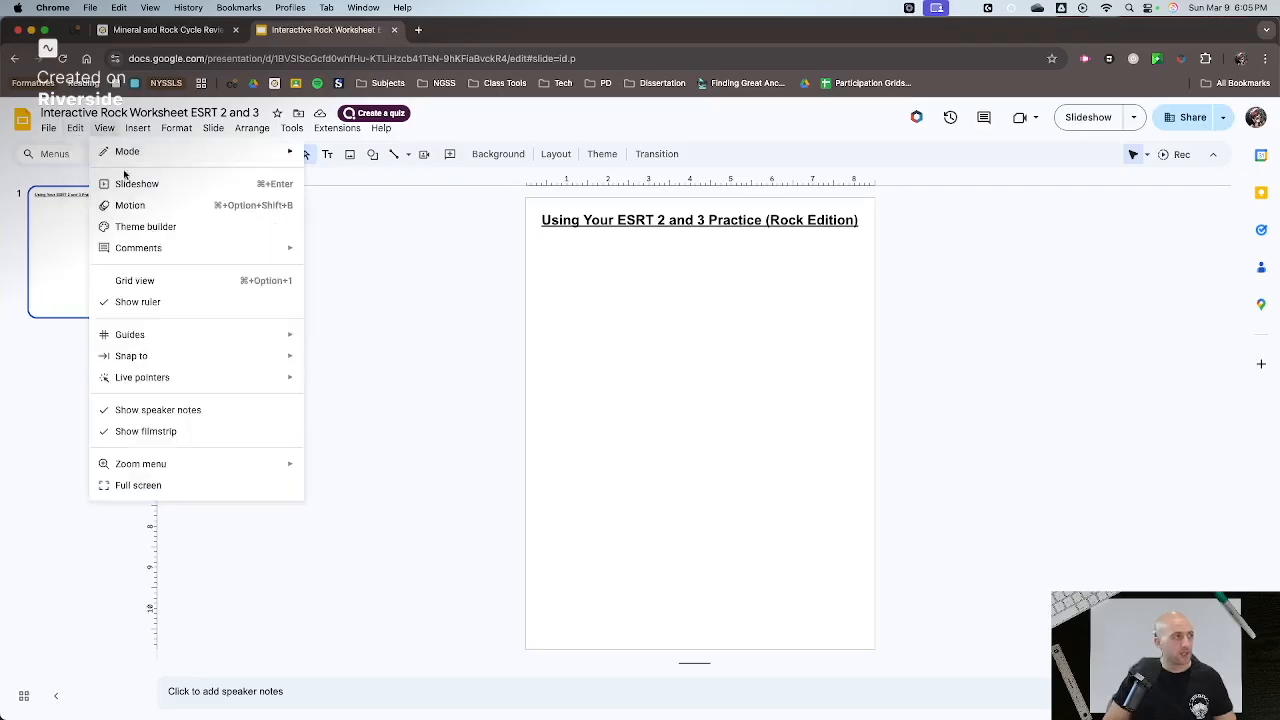
# - In the theme builder, search GIFs and stickers for "Rock" and insert the bald man in a tank top onto the titled layout
pyautogui.click(146, 227)
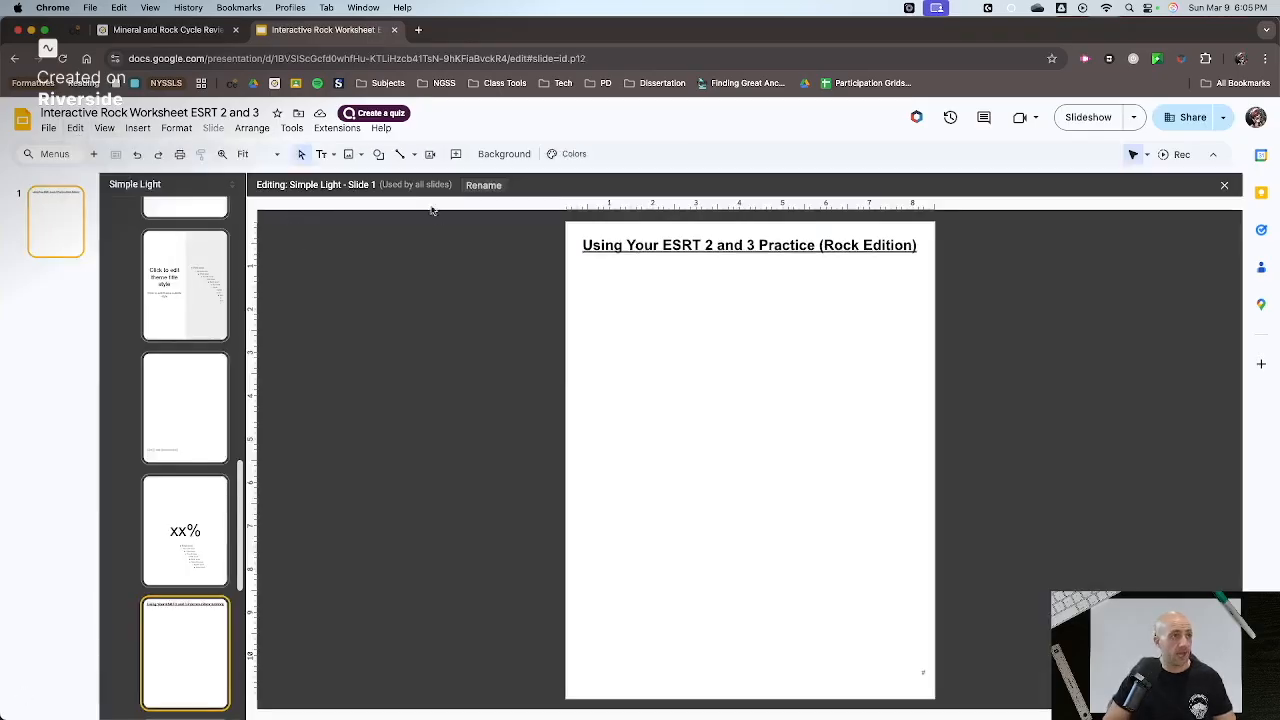
pyautogui.click(350, 155)
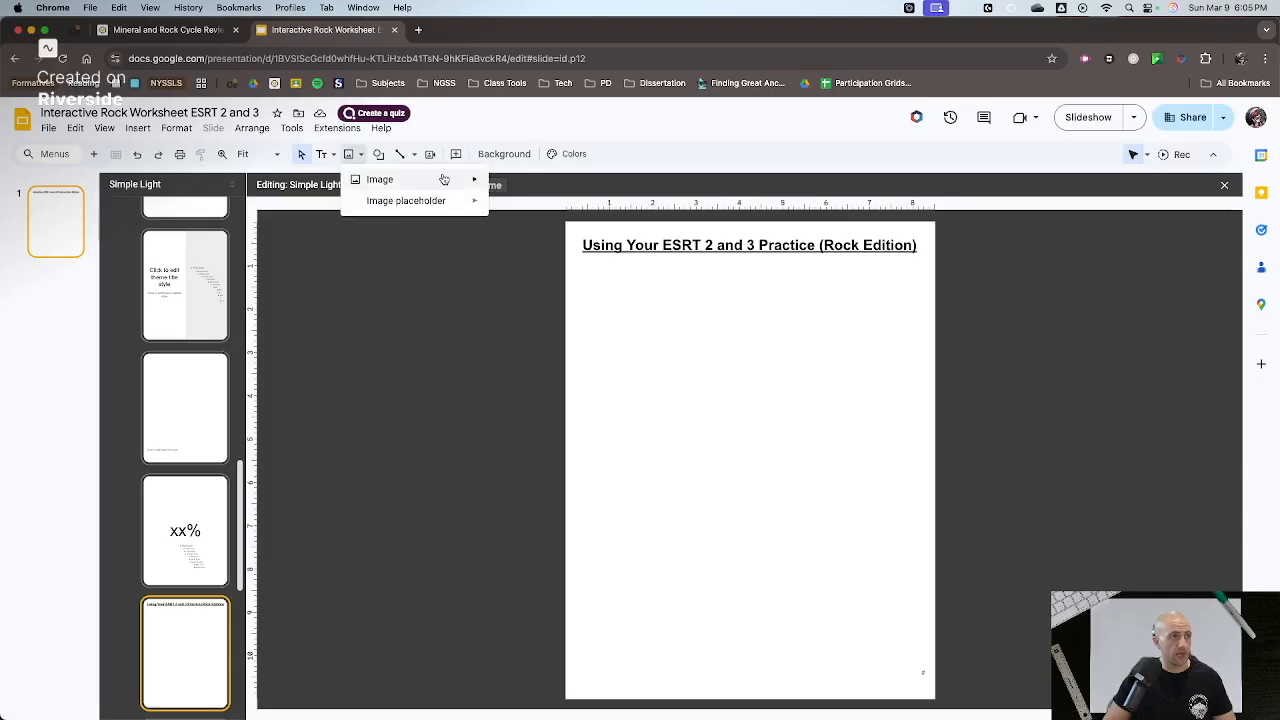
pyautogui.moveTo(460, 181)
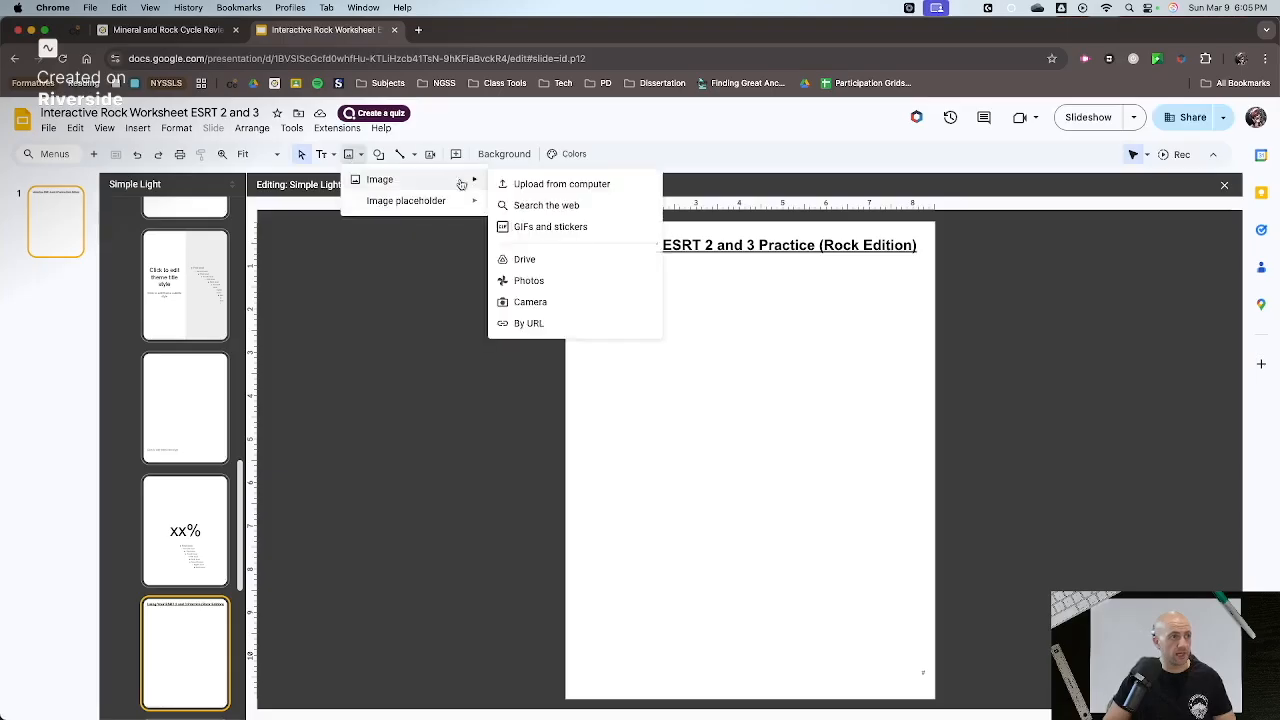
pyautogui.click(584, 226)
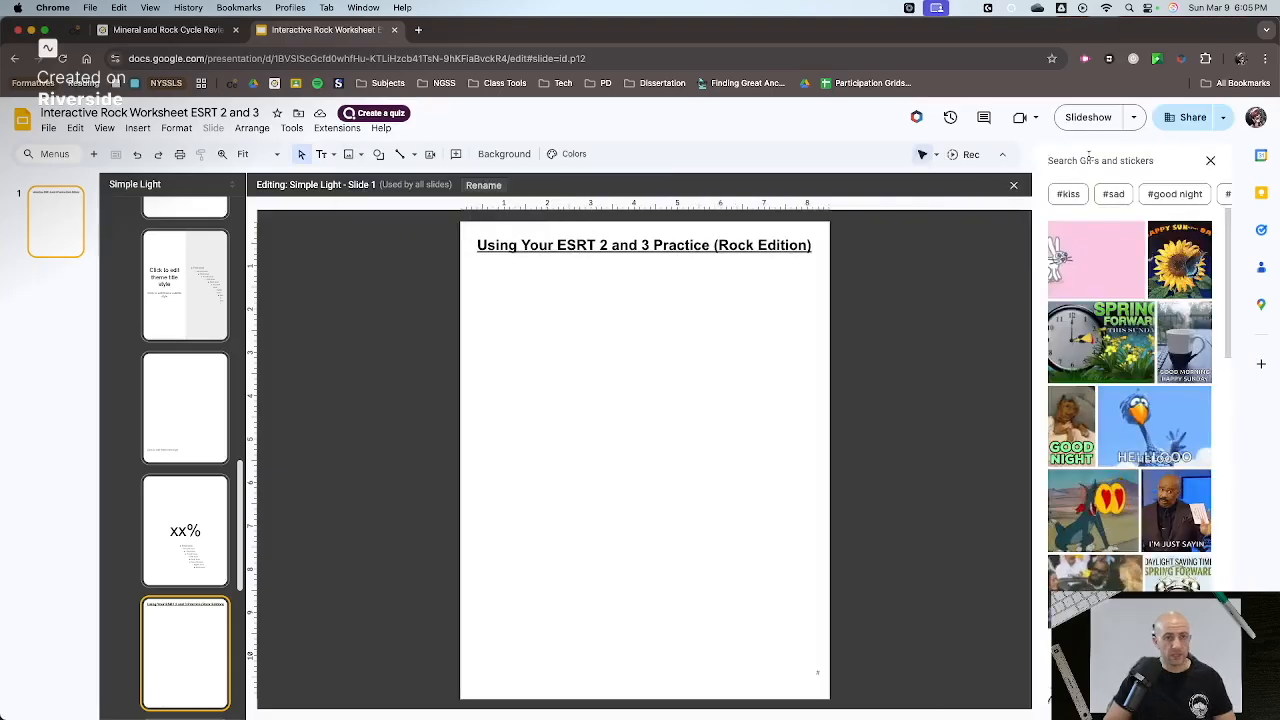
pyautogui.write('Rock')
pyautogui.press('Return')
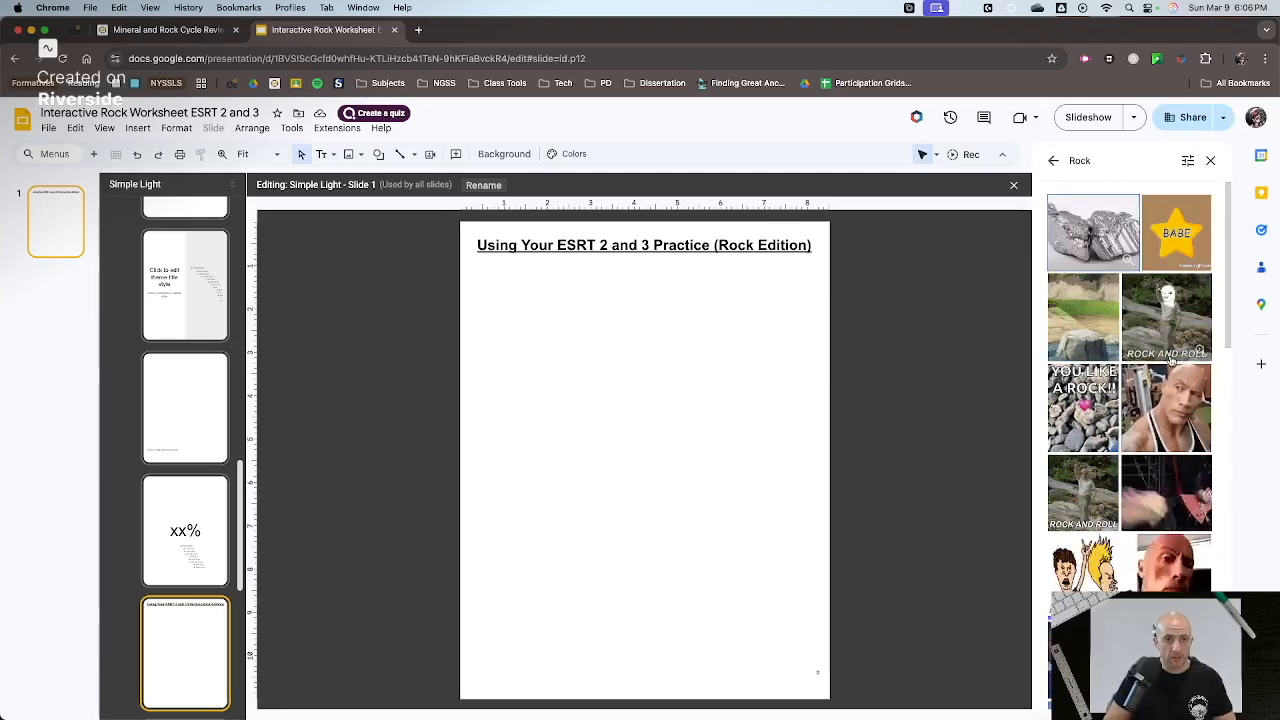
pyautogui.click(1173, 403)
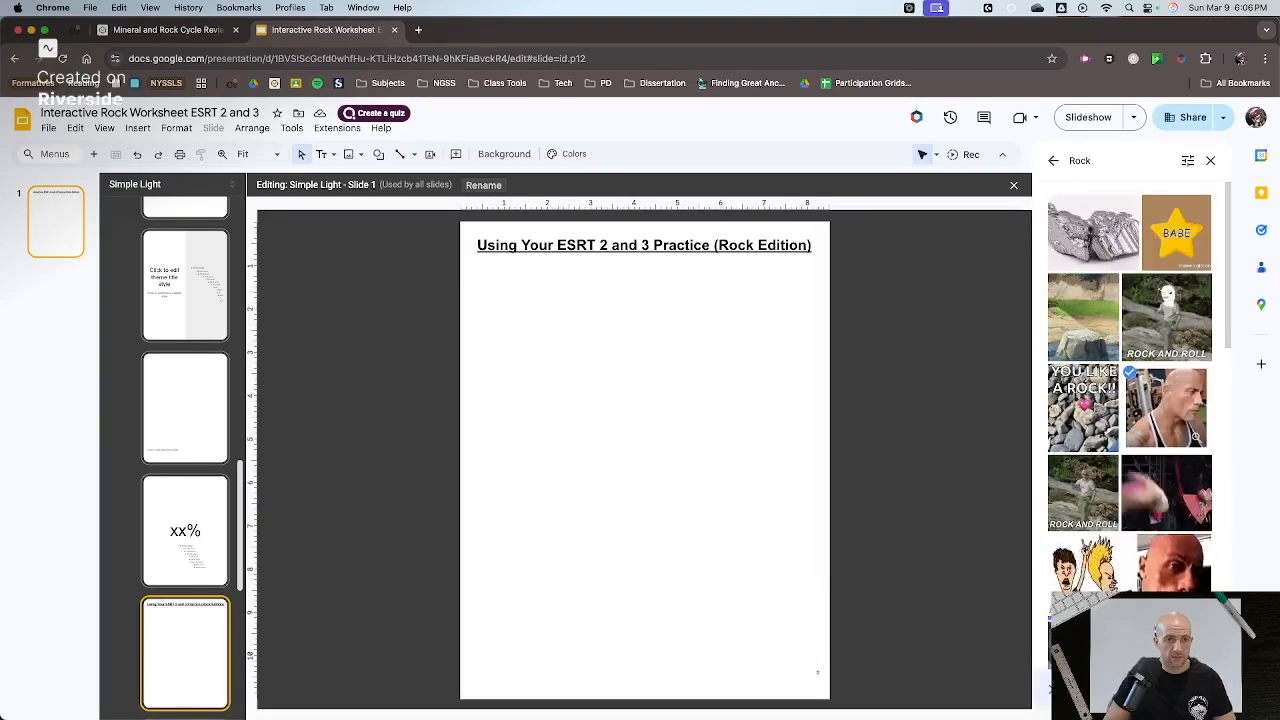
pyautogui.click(1076, 689)
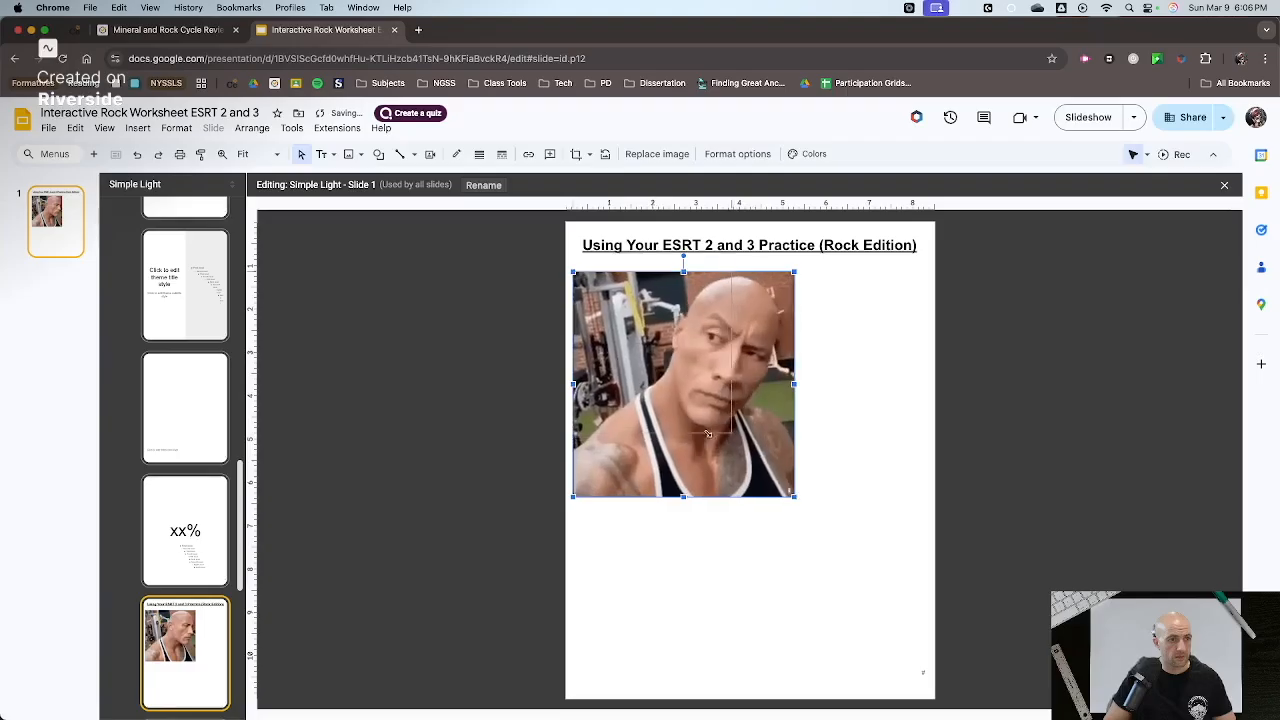
# - Shrink the inserted GIF and place it at the page's upper right, just below the title
pyautogui.moveTo(792, 496); pyautogui.dragTo(726, 428)
pyautogui.moveTo(834, 347); pyautogui.dragTo(833, 349)
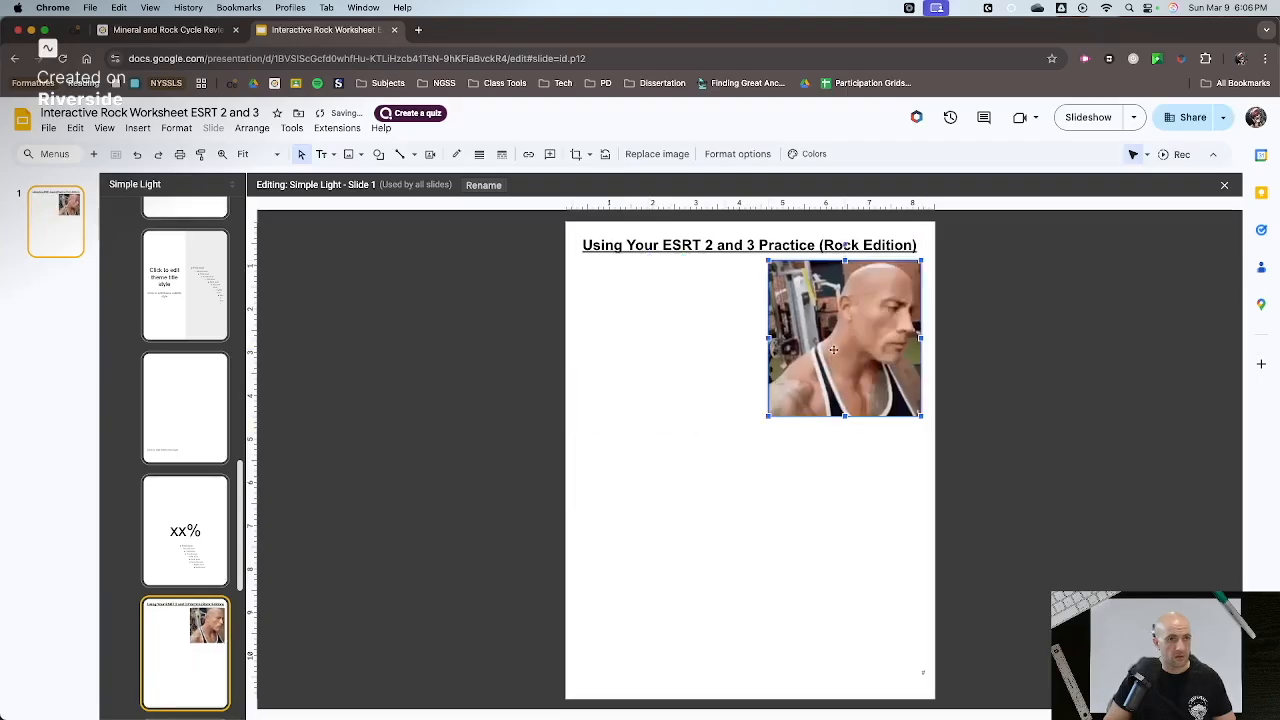
pyautogui.click(733, 351)
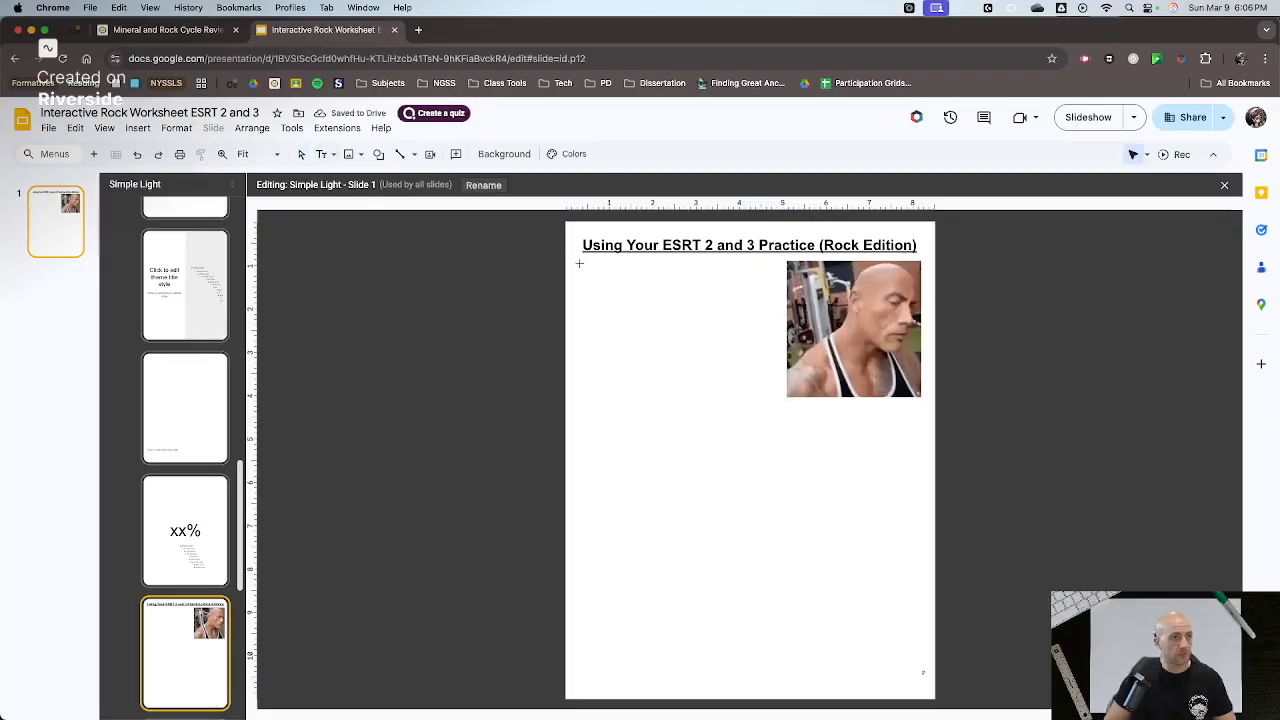
# - Add a text box reading "Instructions: Use ESRT 2,3 and 6 to match NYS locations with their rock type, landscape region, and the processes that form them."
pyautogui.moveTo(579, 263); pyautogui.dragTo(776, 329)
pyautogui.write('Instructions: Use ESRT 2,3 and 6 to ')
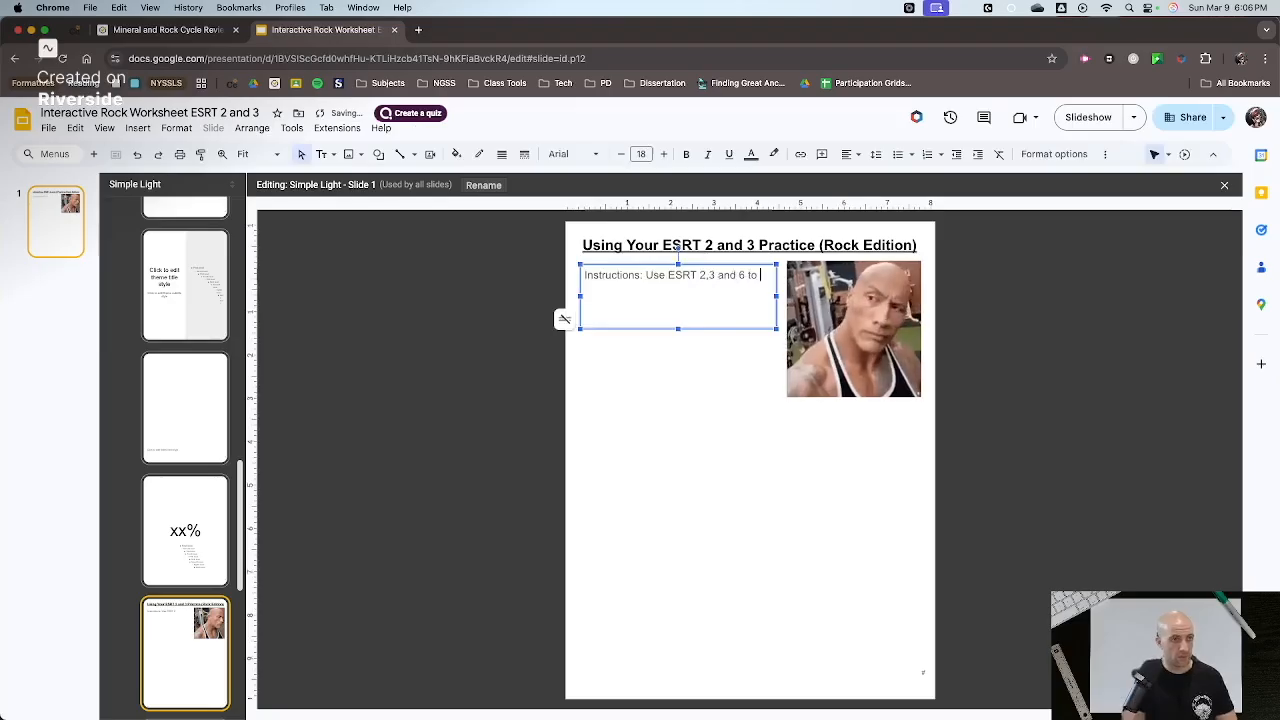
pyautogui.write('match NYS locations with their rock type, landscape region, and th')
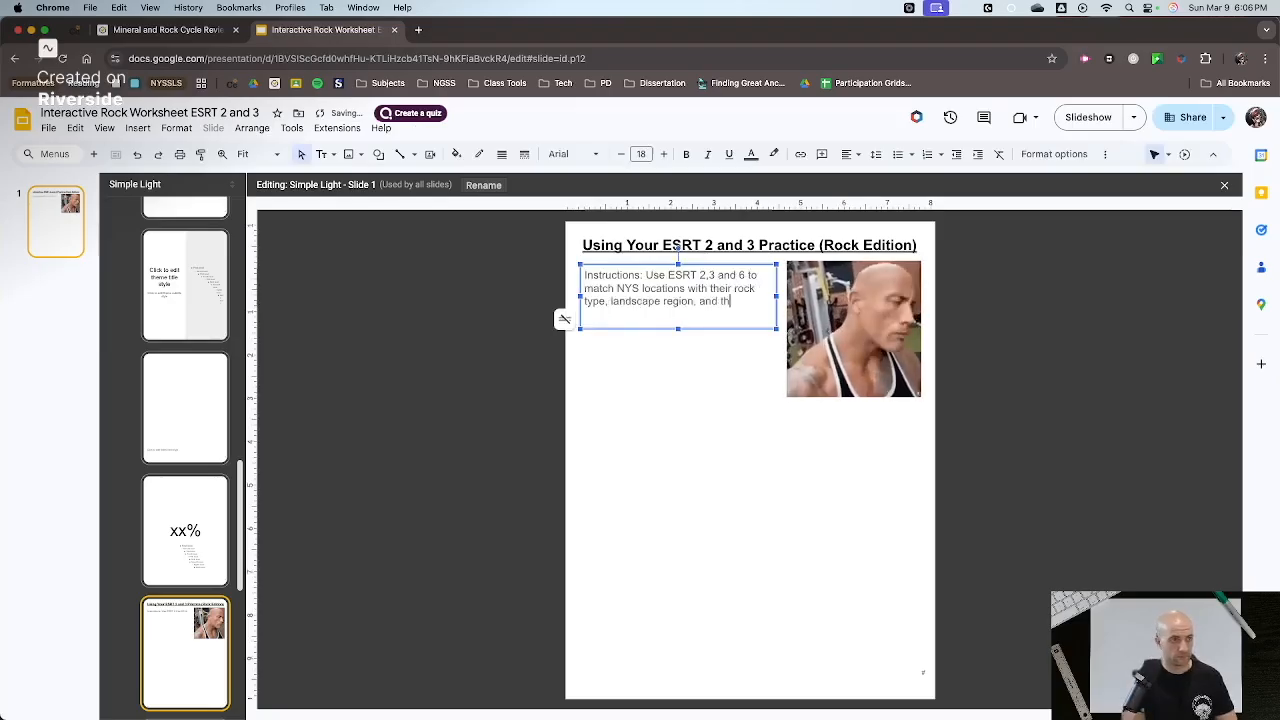
pyautogui.write('e processes that form them.')
# - Reorder the instructions so that "landscape region" comes before "rock type"
pyautogui.moveTo(610, 301); pyautogui.dragTo(722, 302)
pyautogui.press('super+x')
pyautogui.click(734, 289)
pyautogui.press('super+v')
# - Set the text colour of all the instructions to black
pyautogui.press('super+a')
pyautogui.click(751, 154)
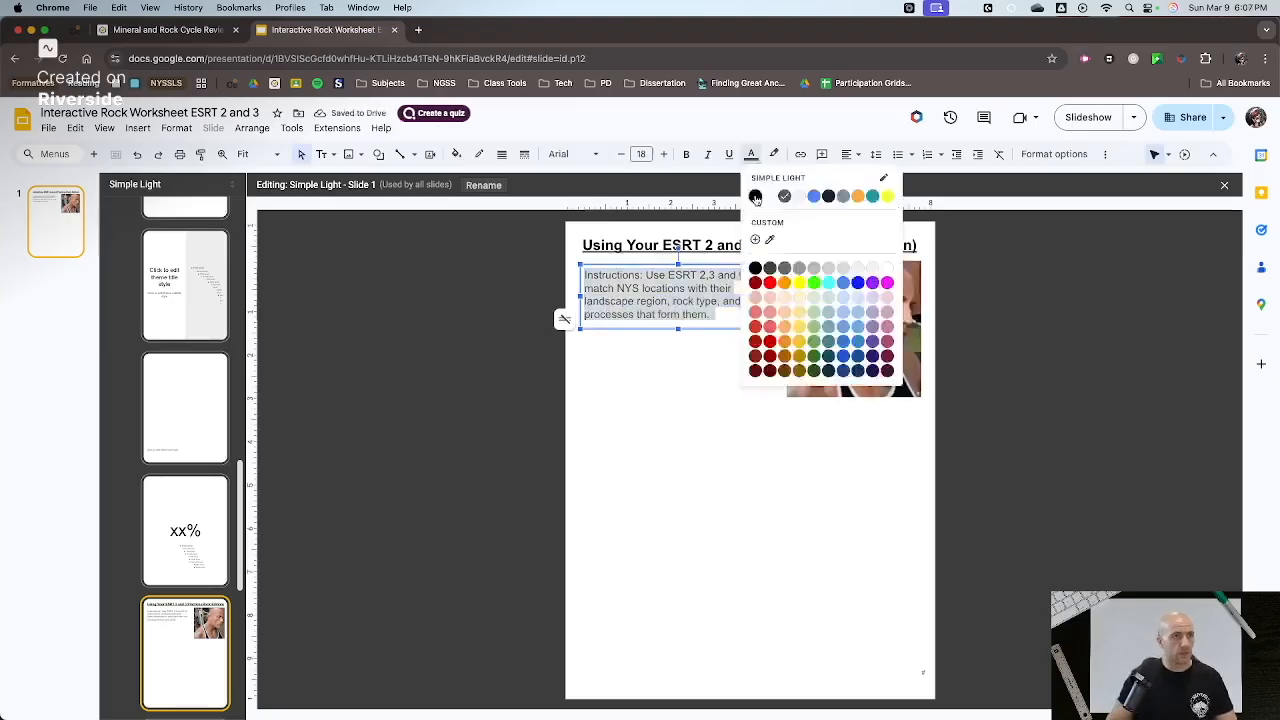
pyautogui.click(755, 197)
pyautogui.click(672, 400)
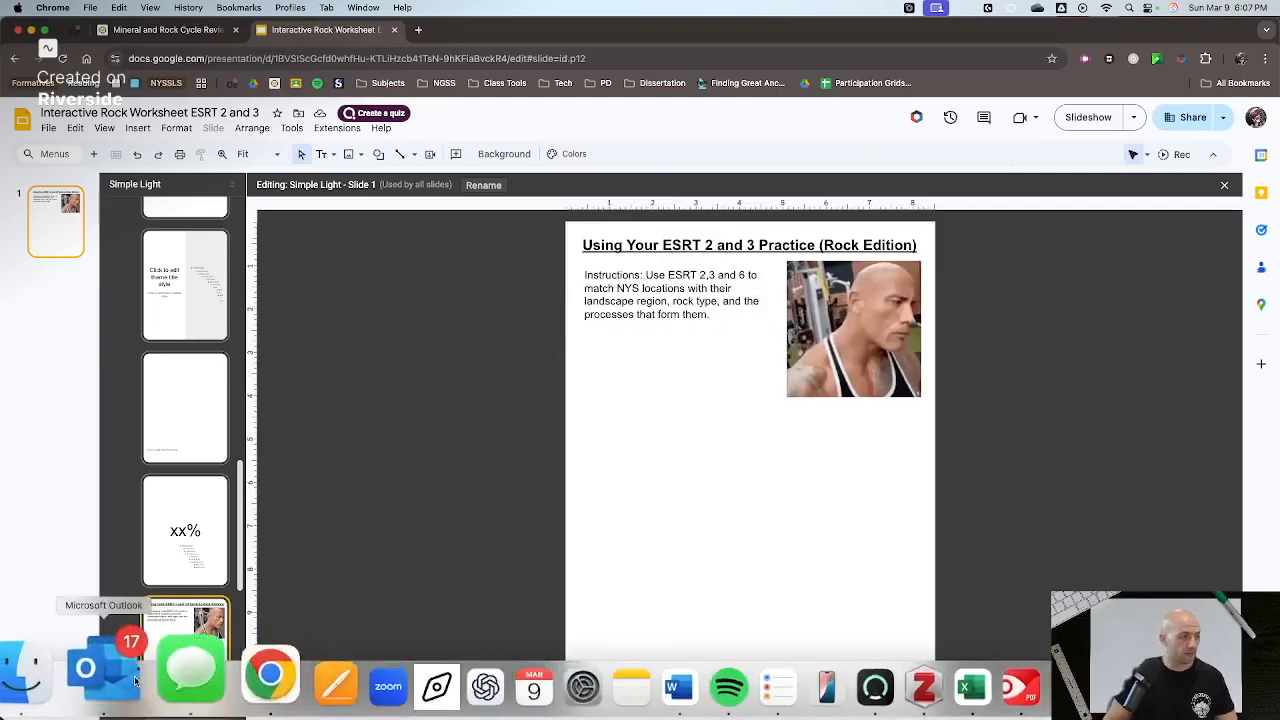
# - Paste the Generalized Bedrock Geology of New York State map from the PDF, scale it down and place it below the instructions
pyautogui.click(77, 682)
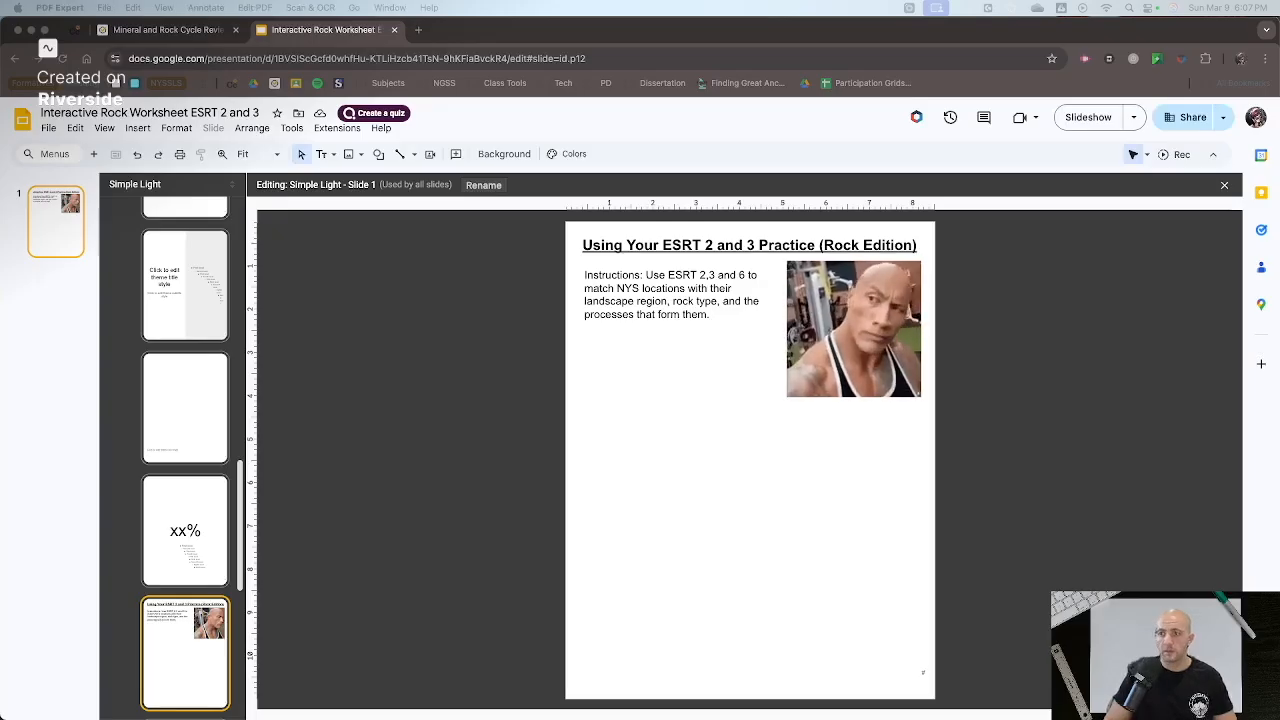
pyautogui.press('super+v')
pyautogui.moveTo(917, 677); pyautogui.dragTo(804, 583)
pyautogui.moveTo(695, 493); pyautogui.dragTo(678, 429)
# - Reduce the GIF slightly in the upper right corner and adjust the bedrock geology map's position under the instructions
pyautogui.click(820, 360)
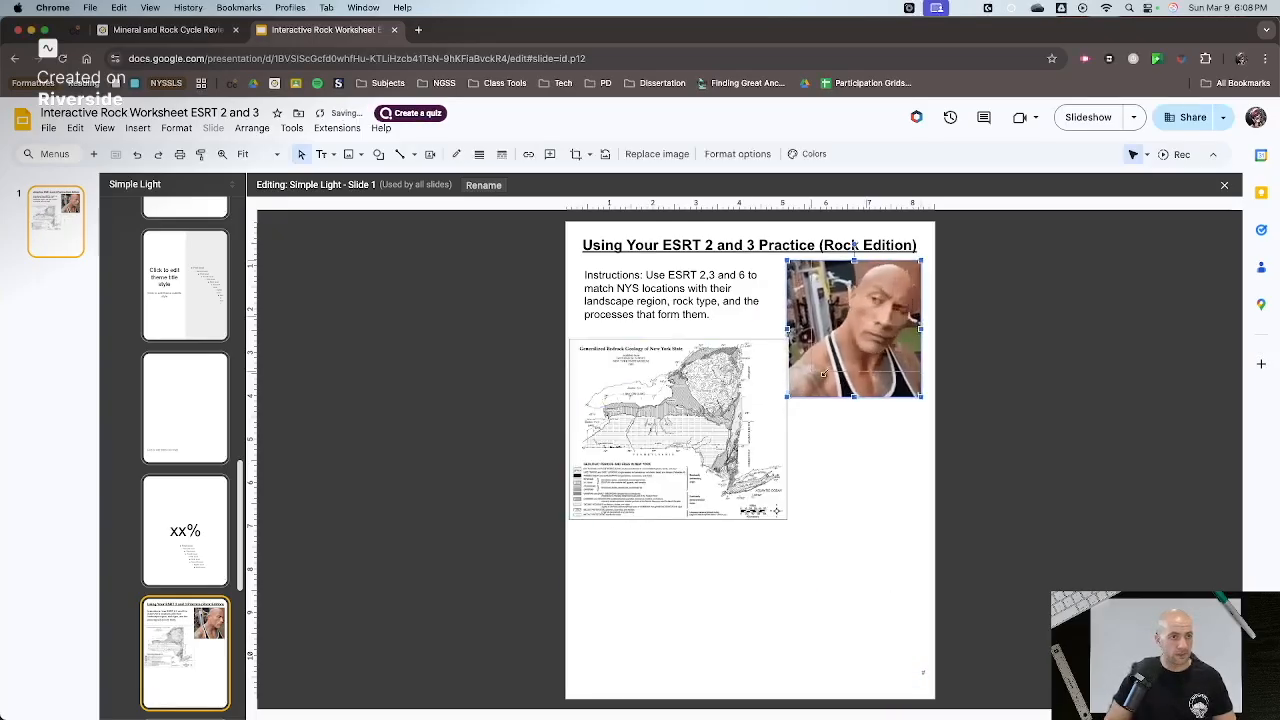
pyautogui.moveTo(824, 373); pyautogui.dragTo(813, 372)
pyautogui.moveTo(762, 428); pyautogui.dragTo(774, 432)
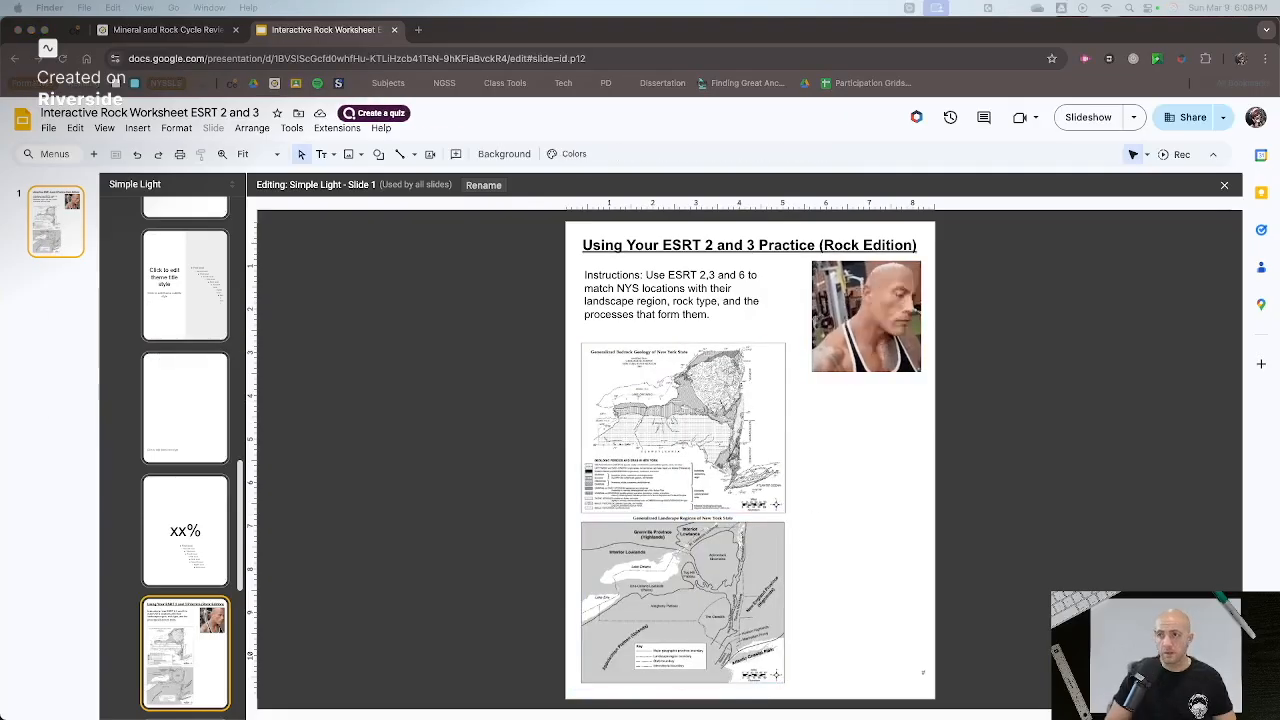
# - Paste the Rock Cycle in Earth's Crust diagram onto the layout beside the two maps
pyautogui.click(1008, 459)
pyautogui.press('super+v')
# - Open the blank Slide 2 layout and draw a text box across the width of the page at its upper edge
pyautogui.scroll(-4, 200, 553)
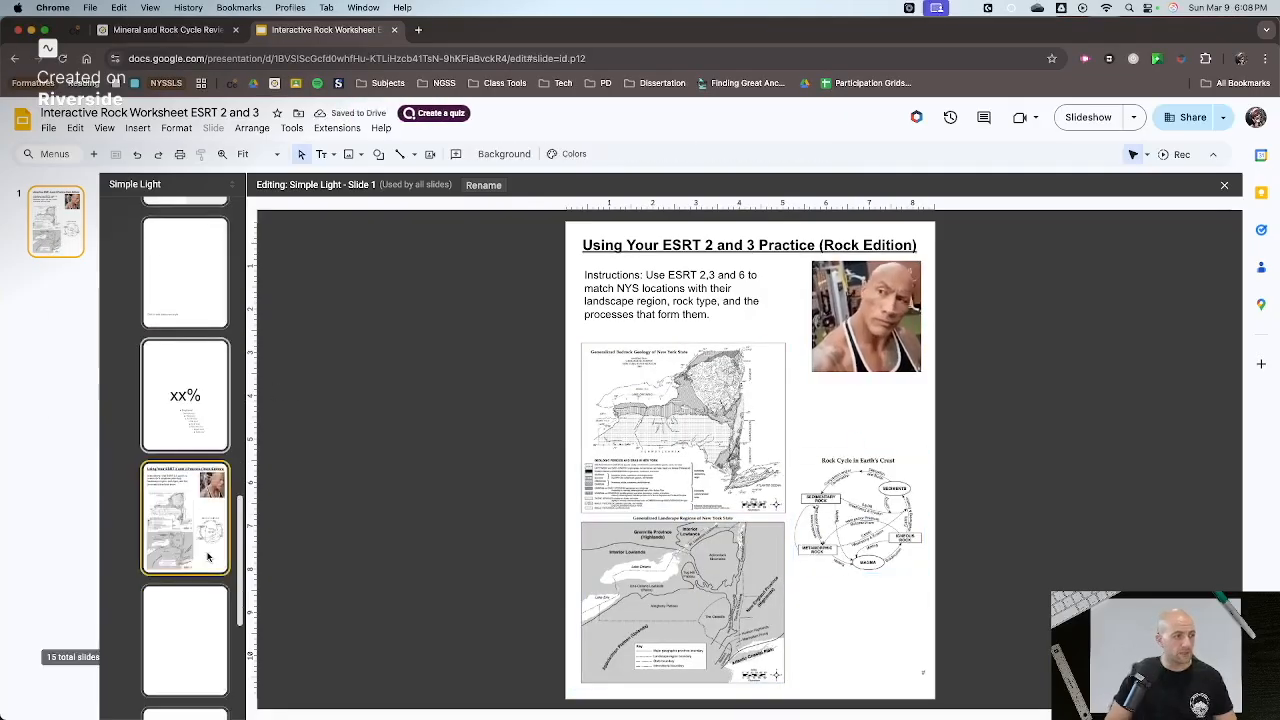
pyautogui.click(200, 553)
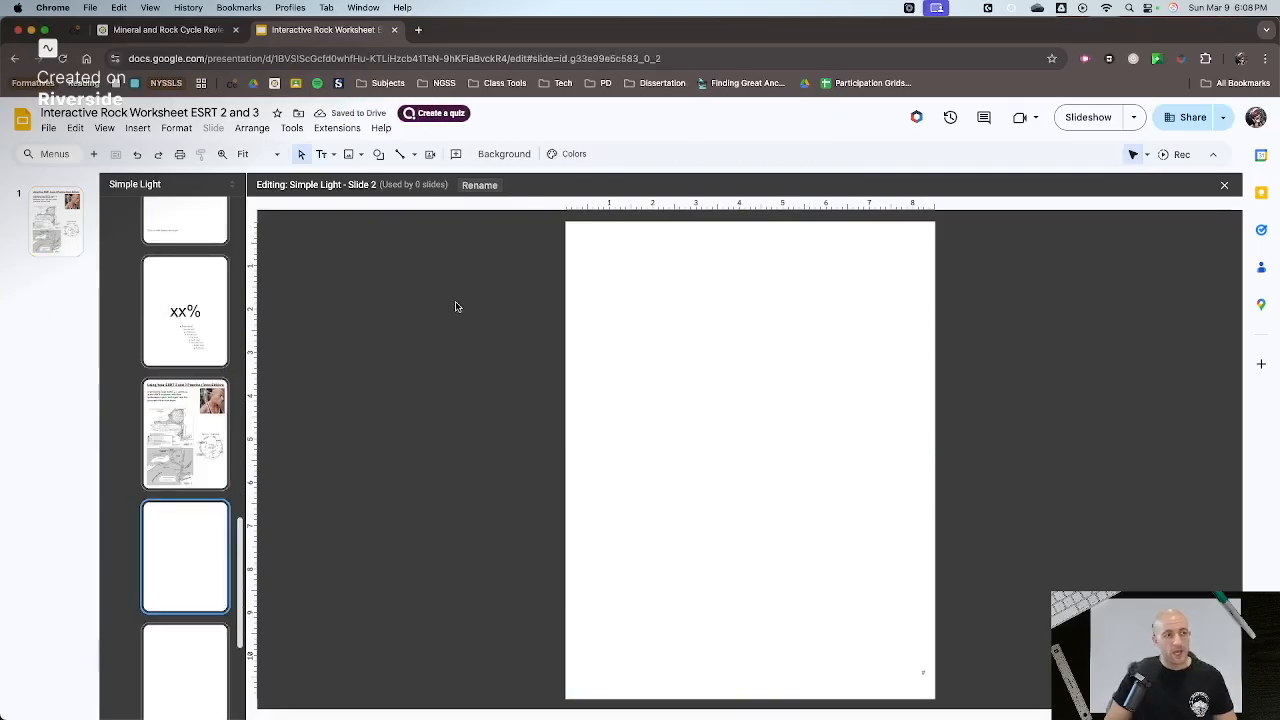
pyautogui.click(334, 154)
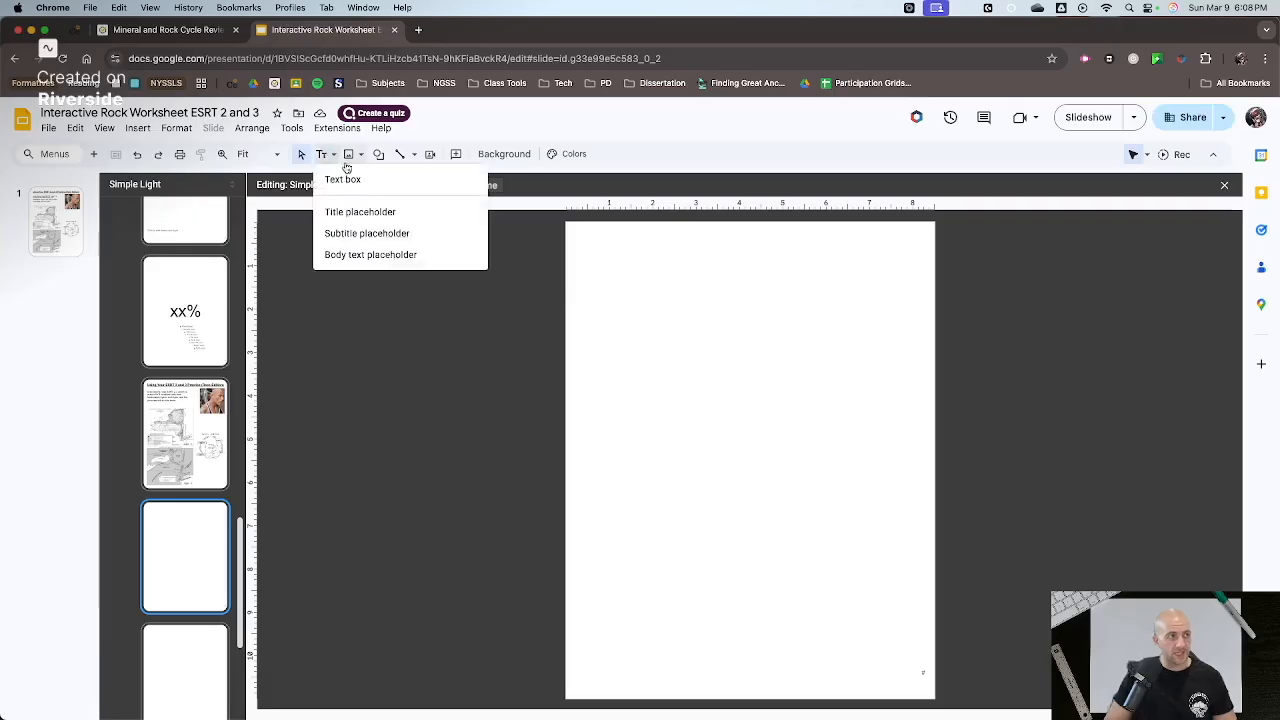
pyautogui.click(343, 179)
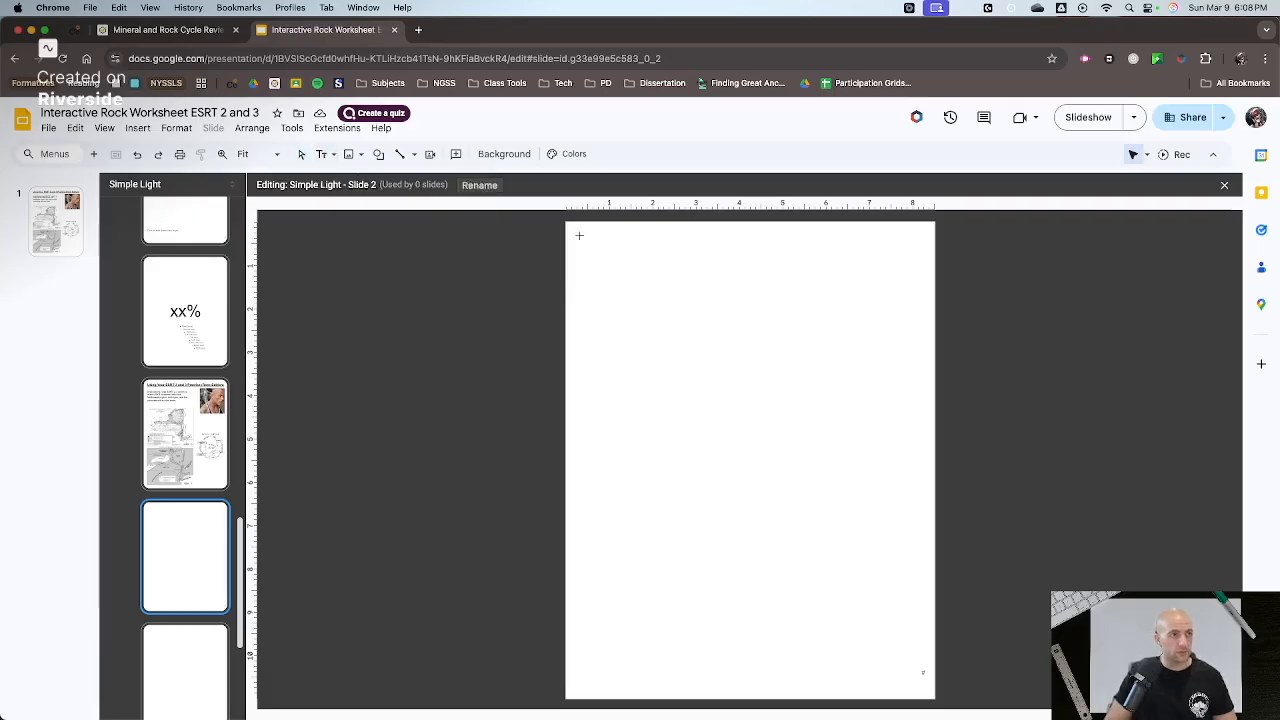
pyautogui.moveTo(576, 231); pyautogui.dragTo(918, 273)
# - Enter "Directions: Each column asks you to place the name of a specific location, rock type, and process. Drag and drop the correct labels into the boxes."
pyautogui.write('Directions: Each column ')
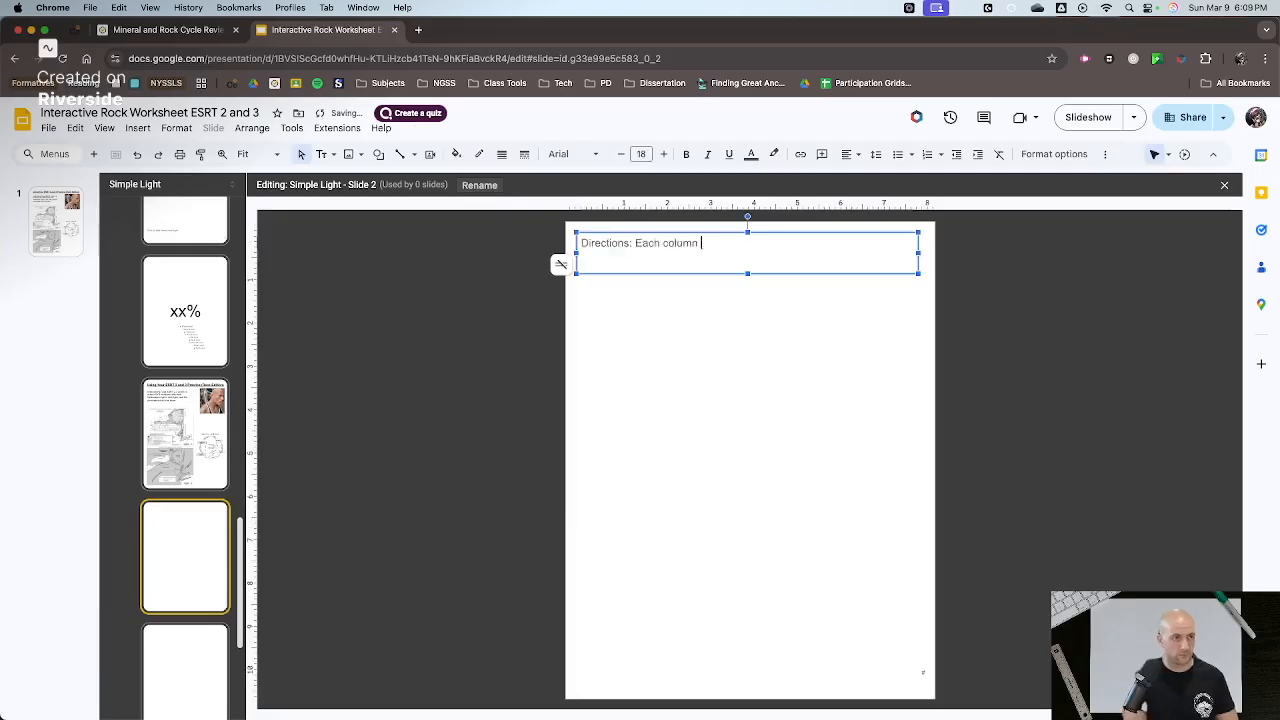
pyautogui.write('asks you to place the name of a specific location, rock type, and process.  Drag and drop the correct labels into the boxes.')
# - Set the text colour of the whole directions paragraph to black
pyautogui.press('super+a')
pyautogui.click(751, 154)
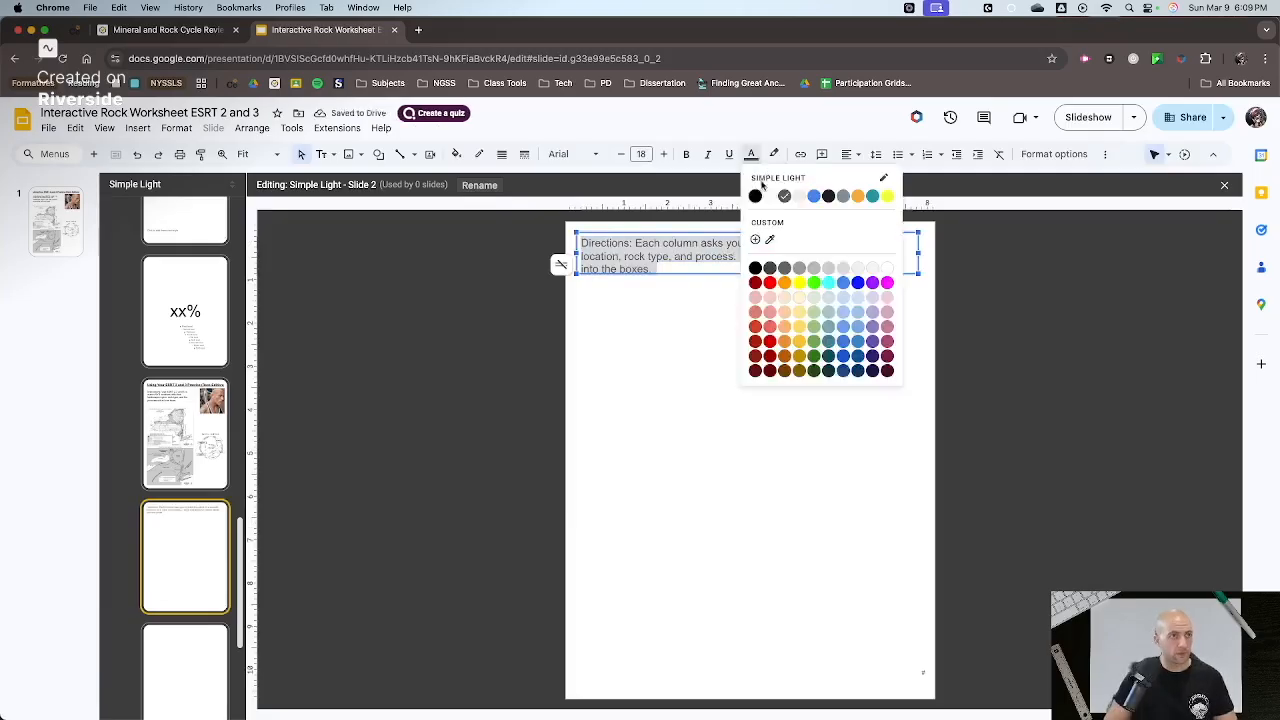
pyautogui.click(760, 196)
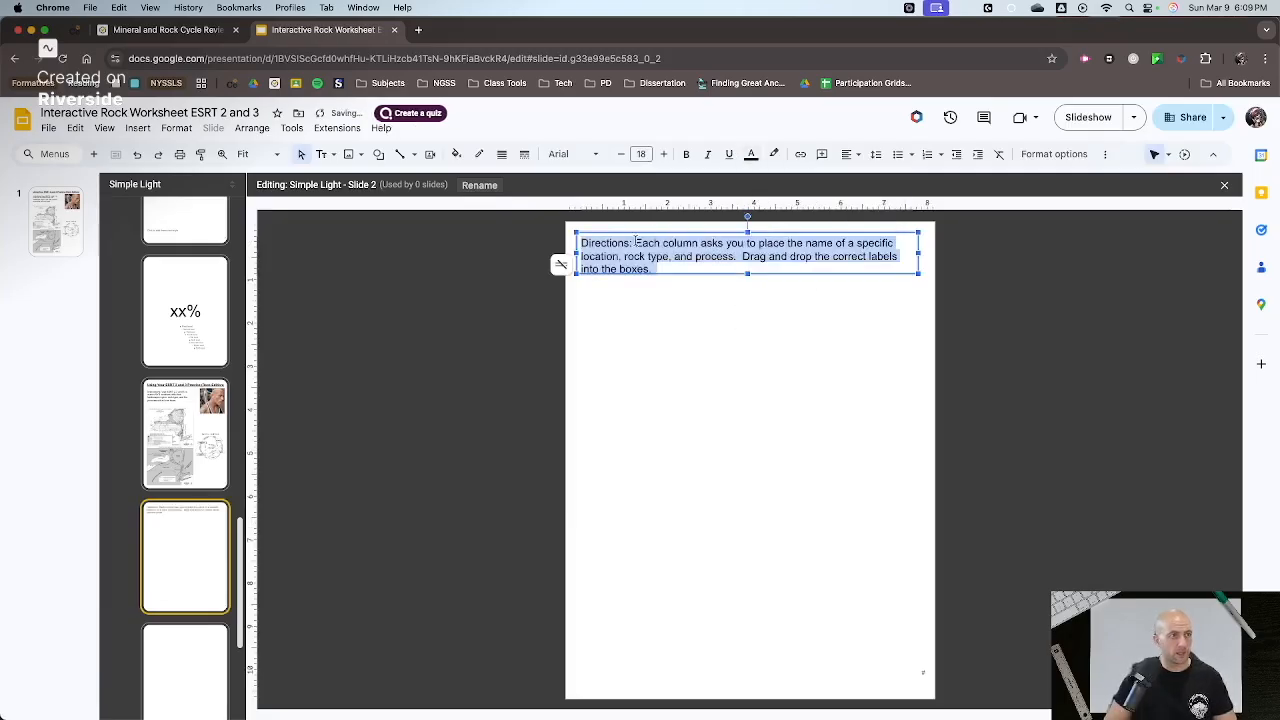
pyautogui.click(502, 260)
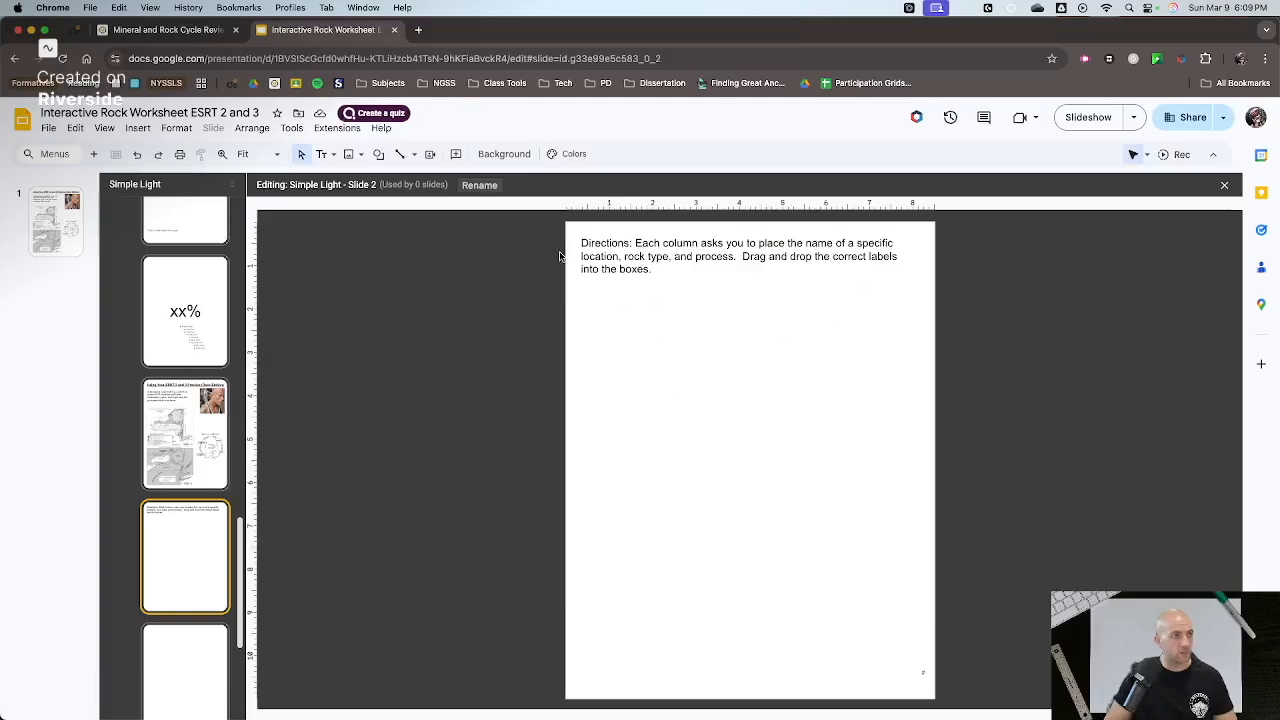
pyautogui.click(378, 154)
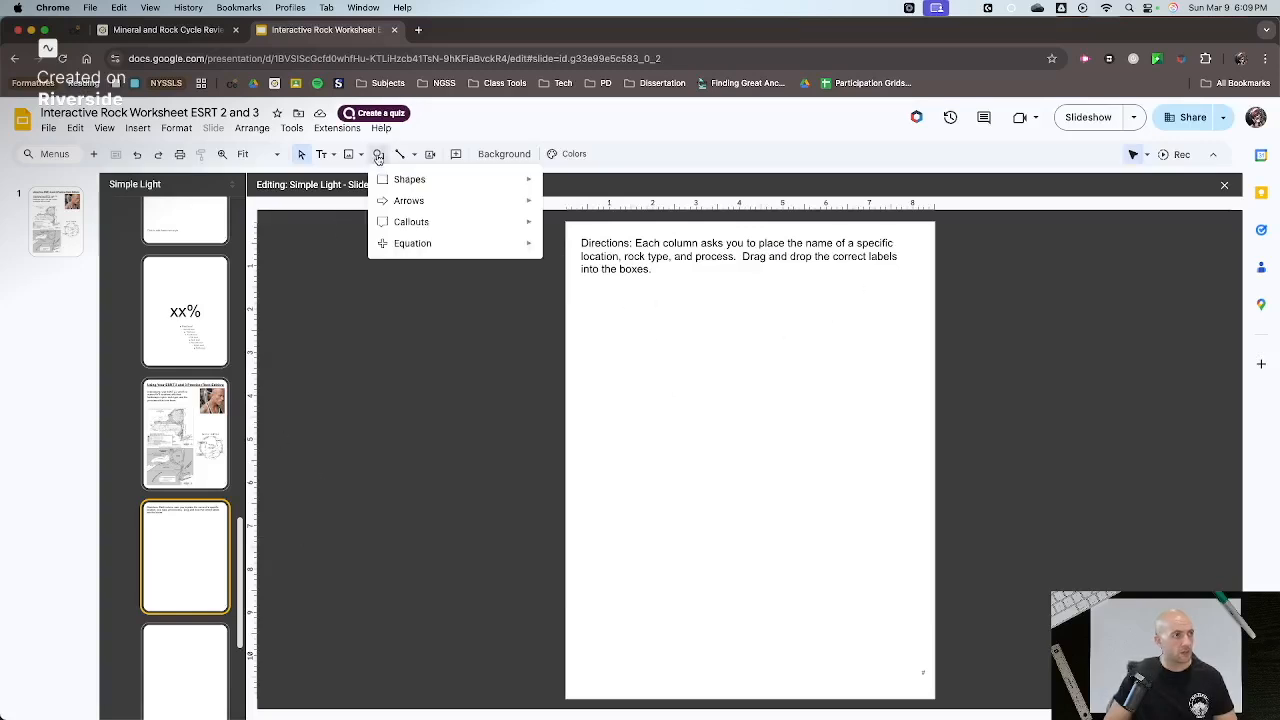
pyautogui.moveTo(388, 182)
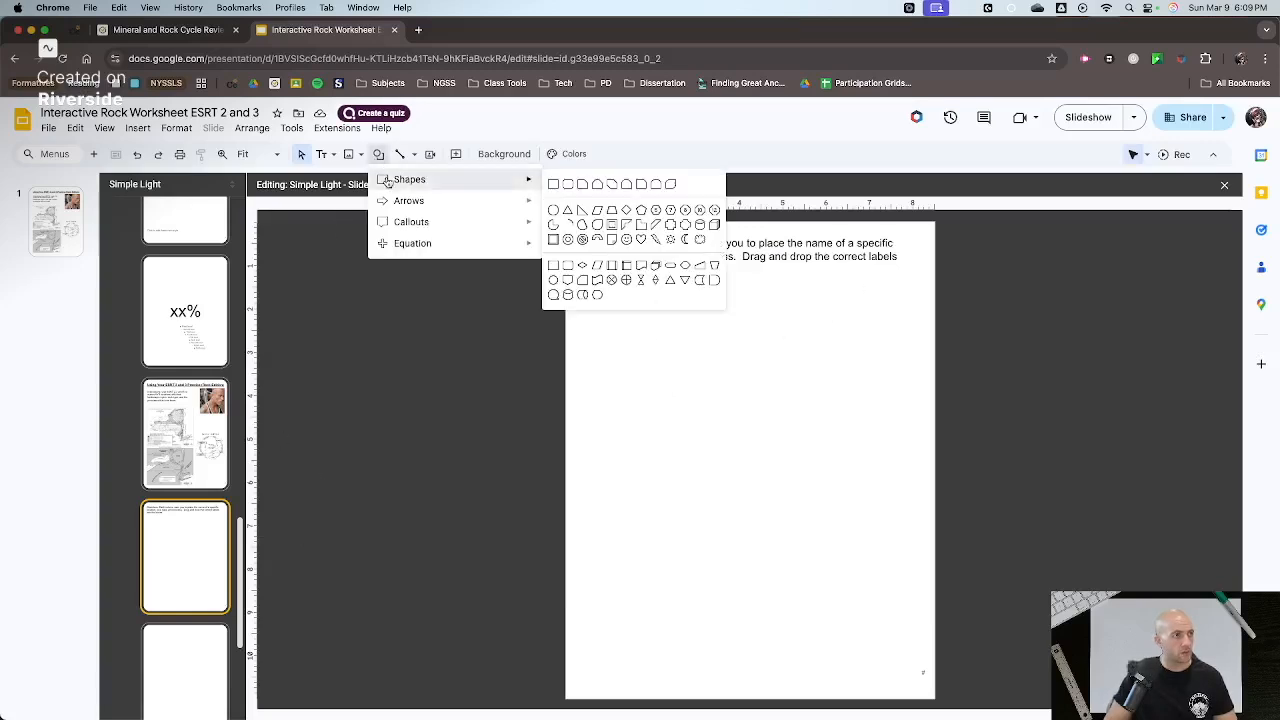
pyautogui.click(553, 186)
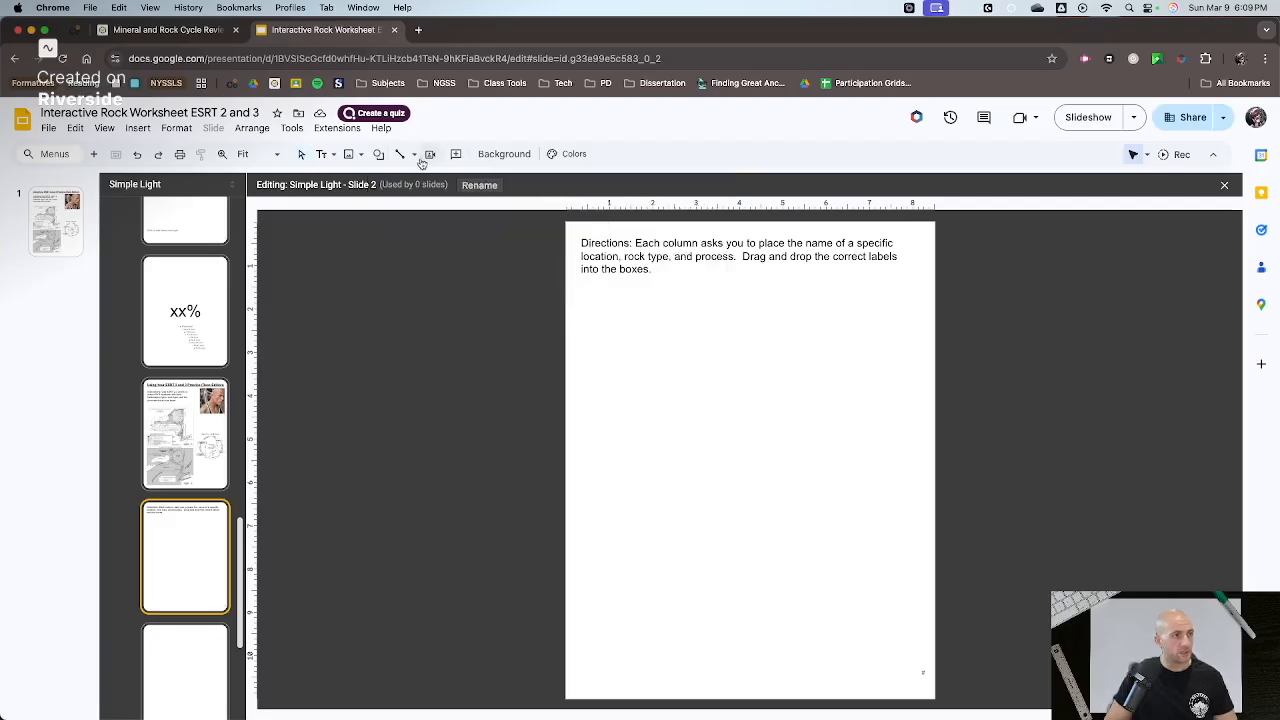
# - Add a small "Location" text box below the start of the directions, fit its size and centre its text
pyautogui.click(321, 154)
pyautogui.click(335, 178)
pyautogui.moveTo(585, 289); pyautogui.dragTo(685, 299)
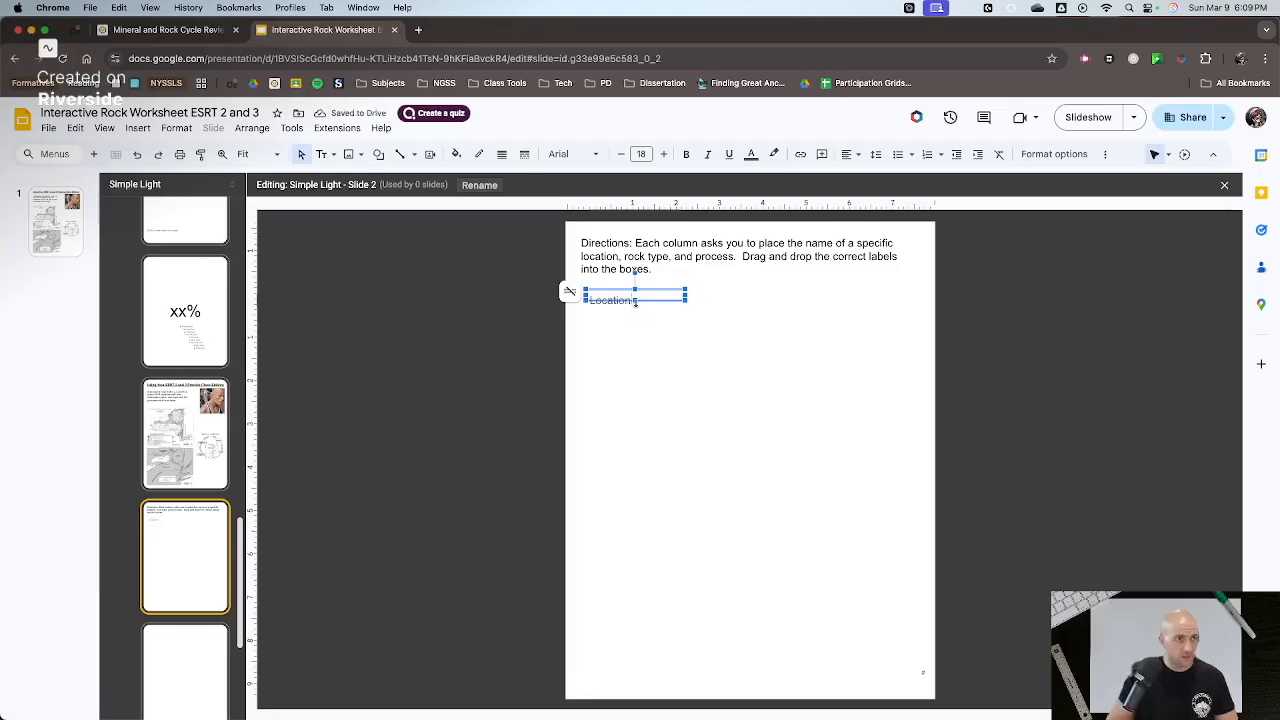
pyautogui.moveTo(635, 300); pyautogui.dragTo(658, 302)
pyautogui.hotkey('ctrl', 'shift', 'e')
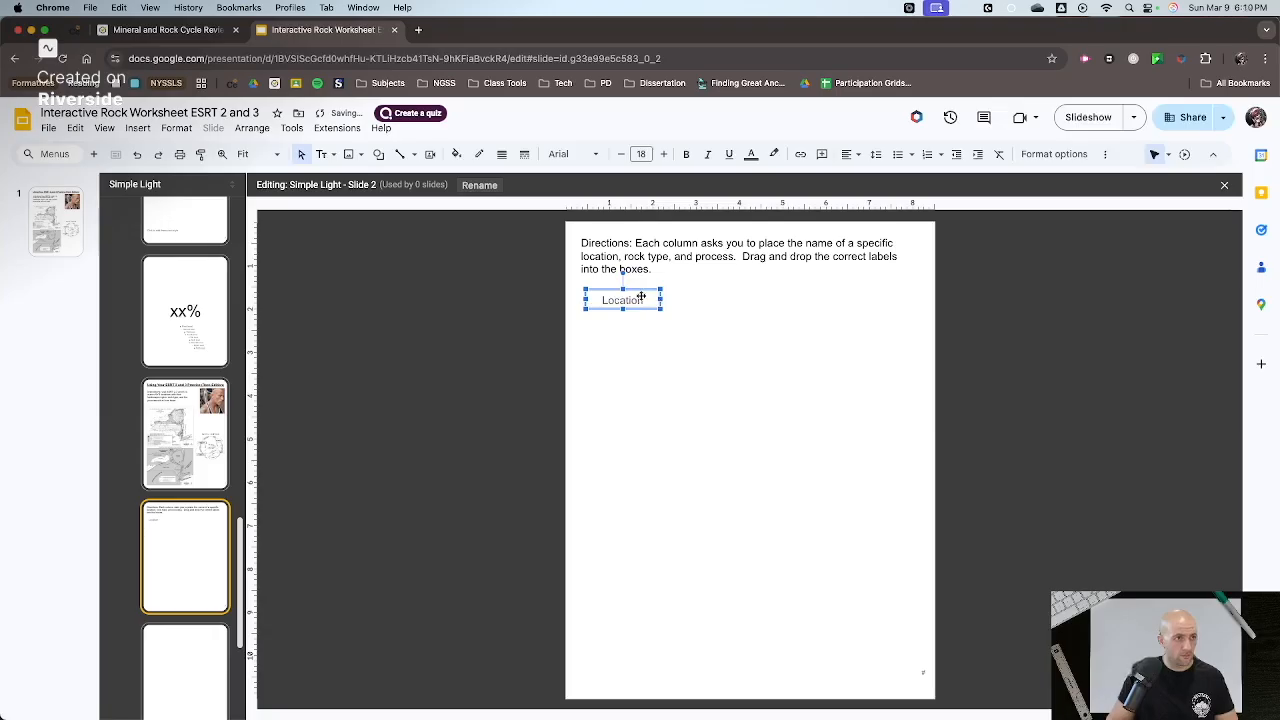
# - Set the "Location" heading's text colour to black and select its text box
pyautogui.click(641, 300)
pyautogui.hotkey('ctrl', 'a')
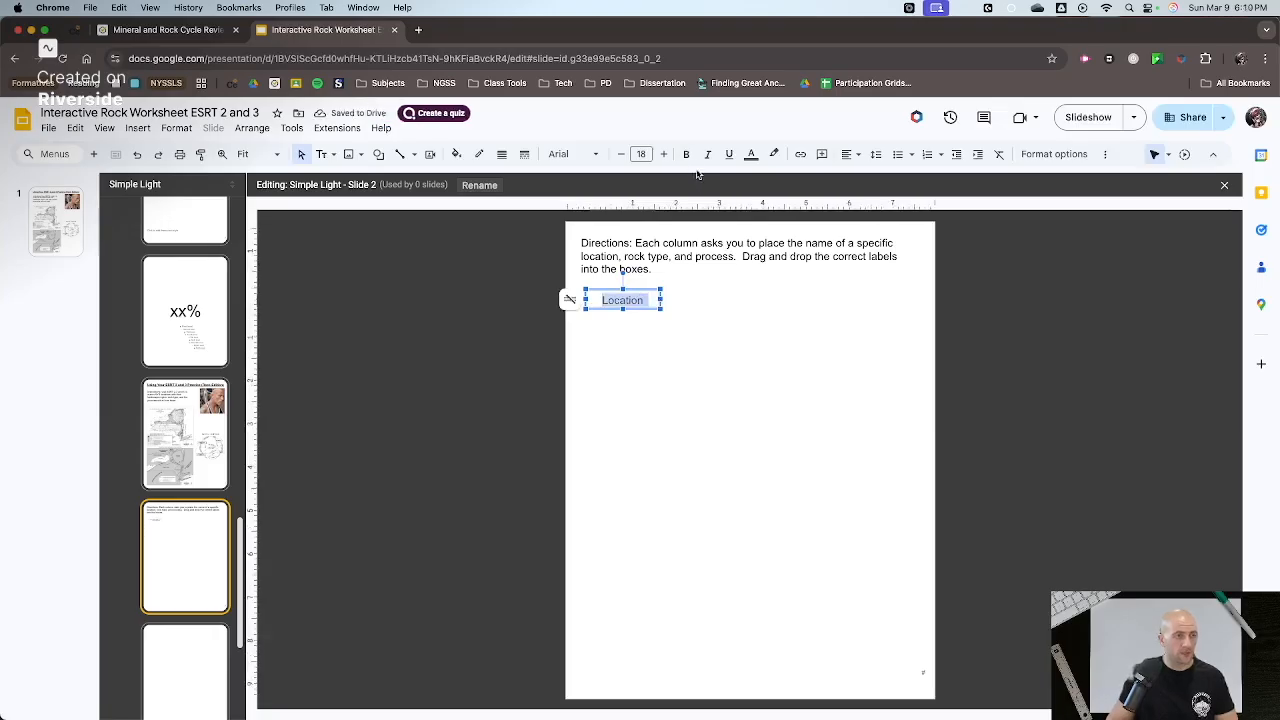
pyautogui.click(751, 155)
pyautogui.click(755, 197)
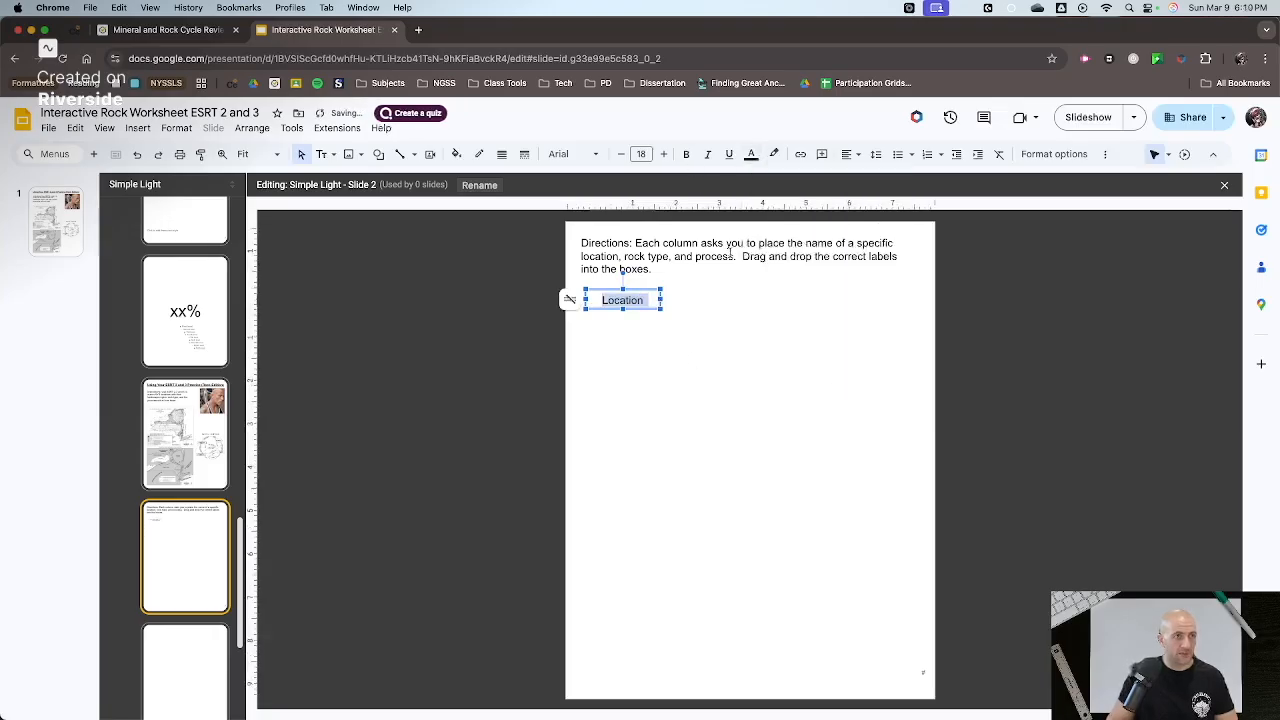
pyautogui.click(668, 309)
pyautogui.click(659, 309)
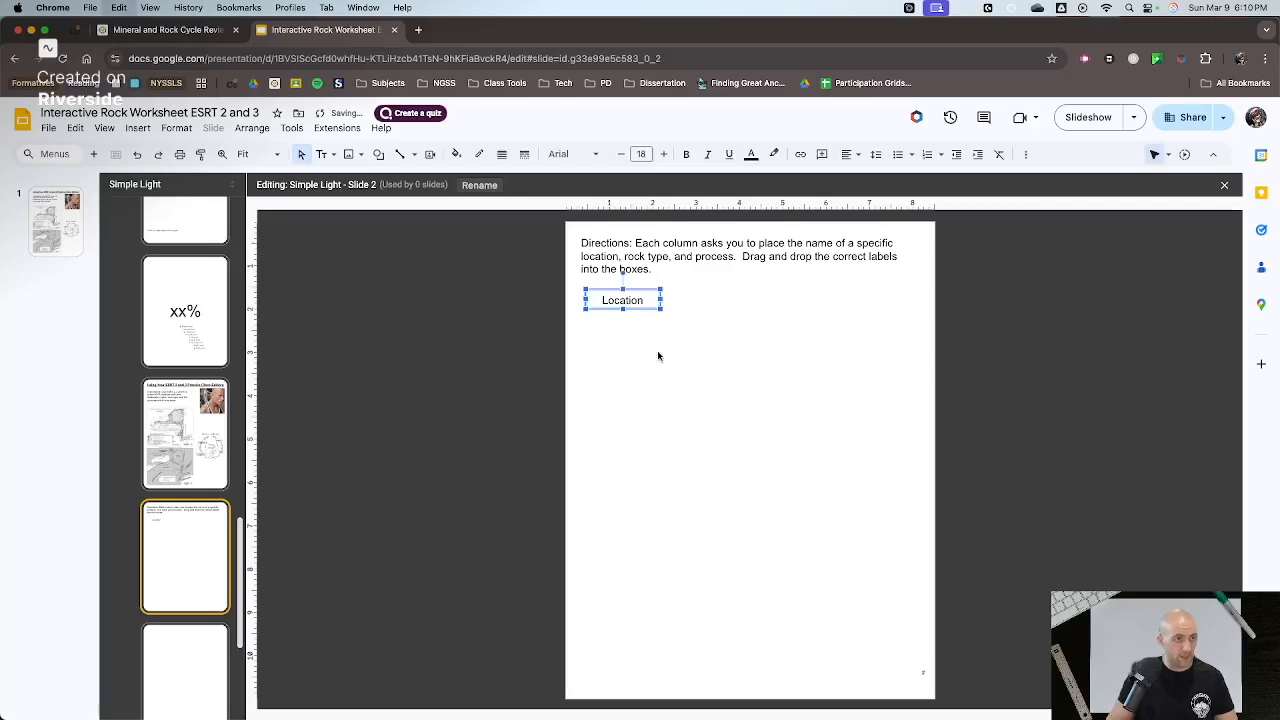
# - Duplicate the "Location" heading, align the copy directly to its right and change its text to "Region"
pyautogui.hotkey('ctrl', 'd')
pyautogui.moveTo(646, 312); pyautogui.dragTo(710, 303)
pyautogui.write('Region')
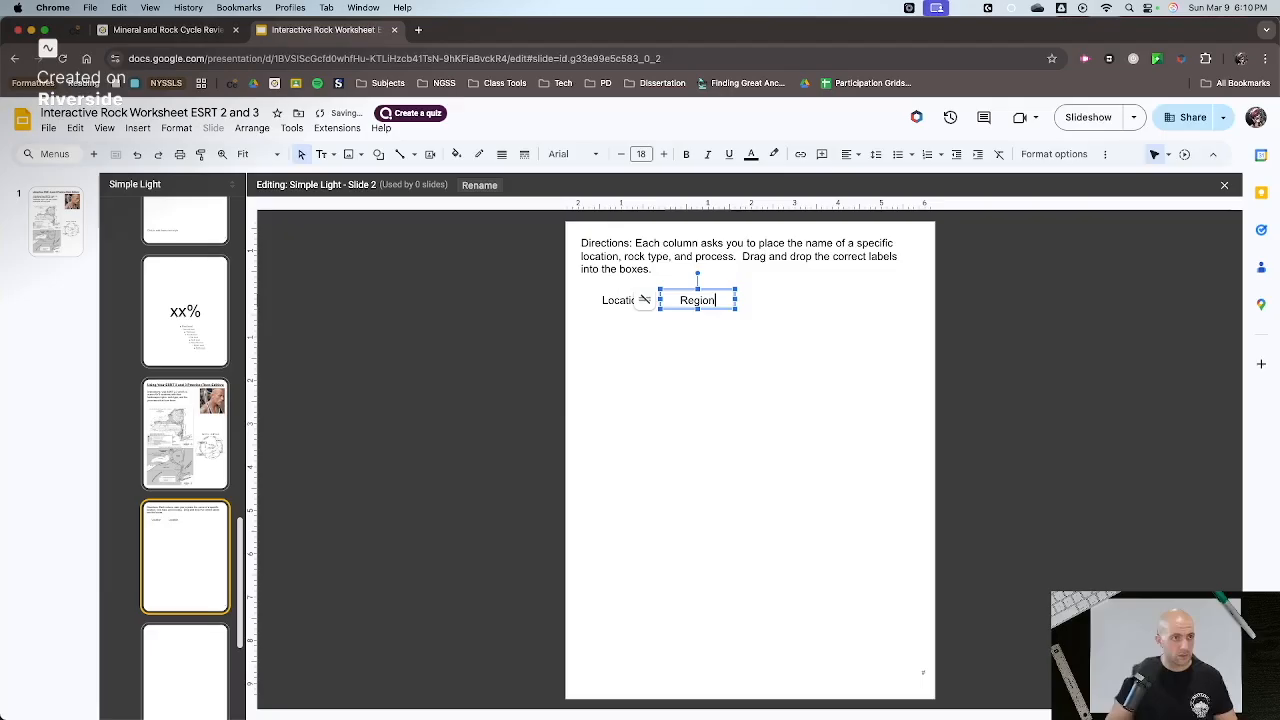
pyautogui.click(715, 357)
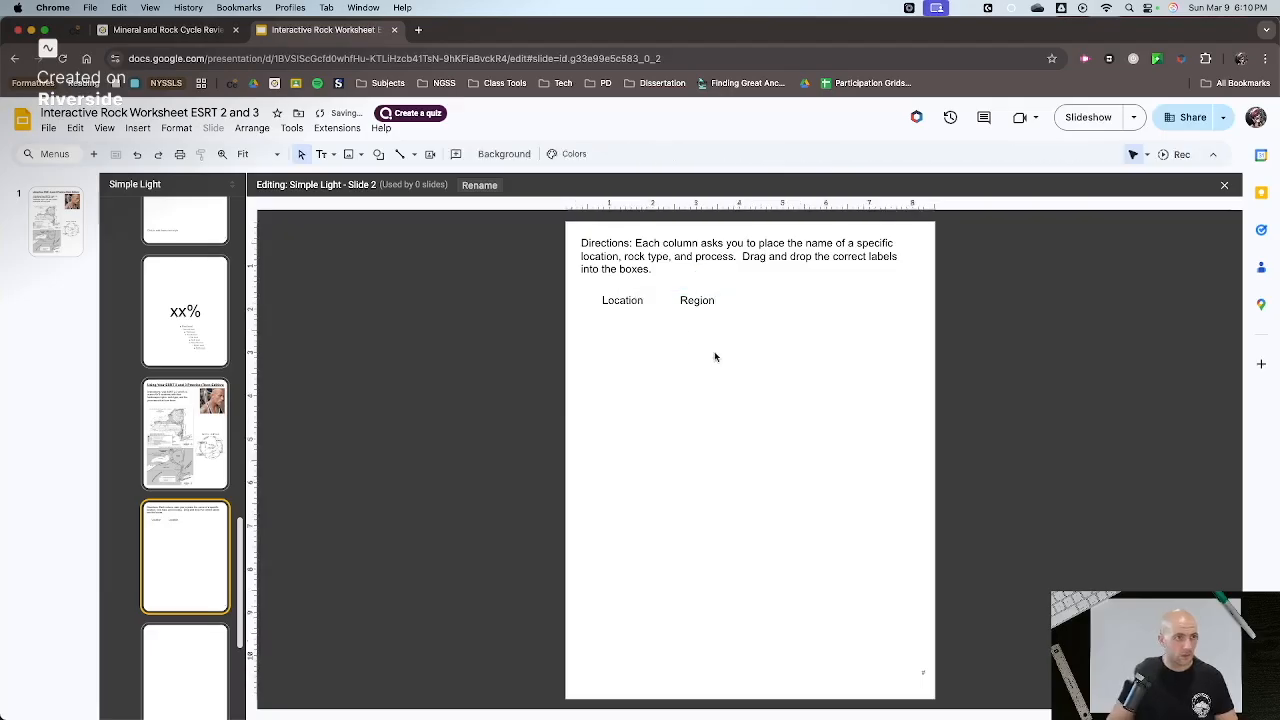
# - Duplicate the "Region" heading, align the copy directly to its right and change its text to "Rock Type"
pyautogui.moveTo(707, 291); pyautogui.dragTo(775, 294)
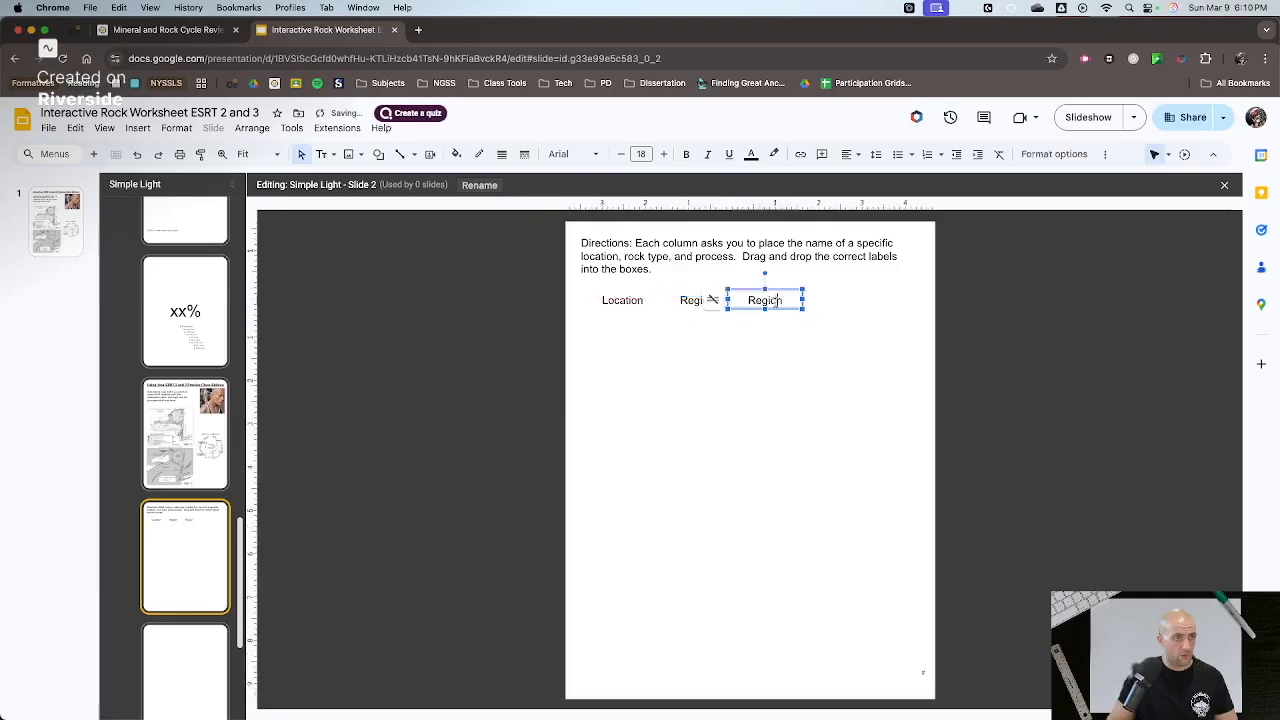
pyautogui.press('Return')
pyautogui.write('Rock Type')
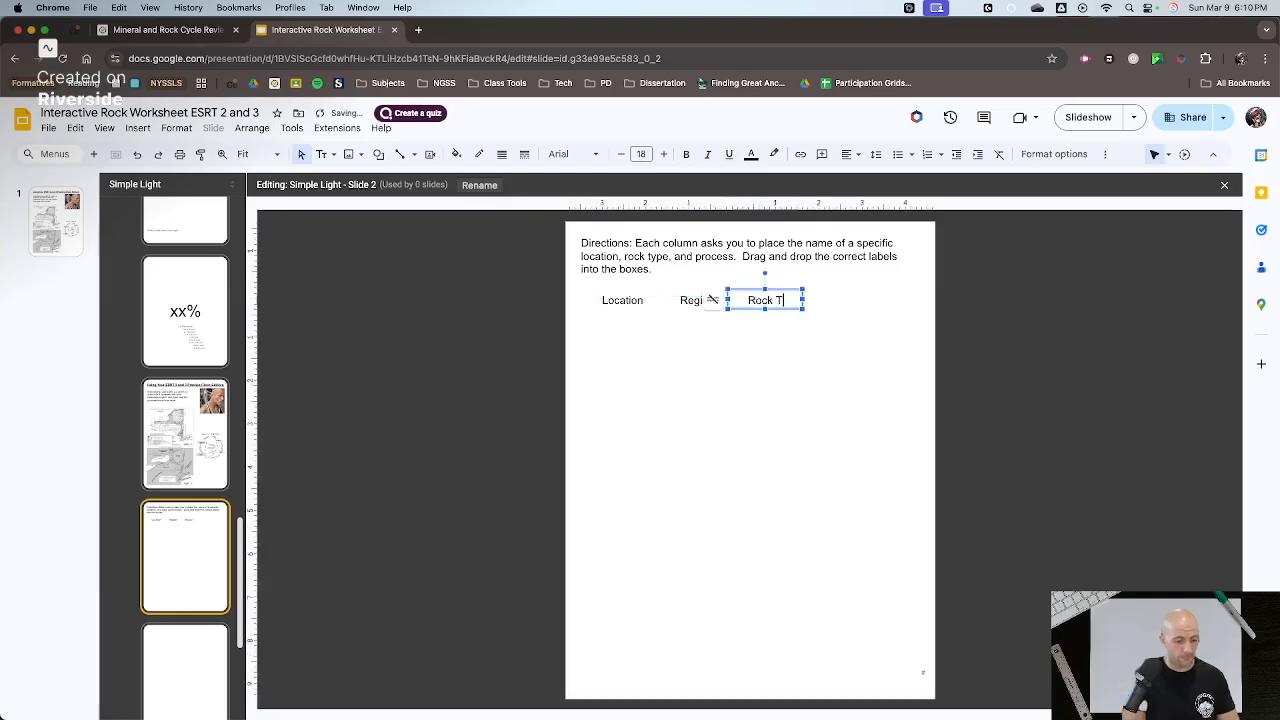
pyautogui.click(907, 359)
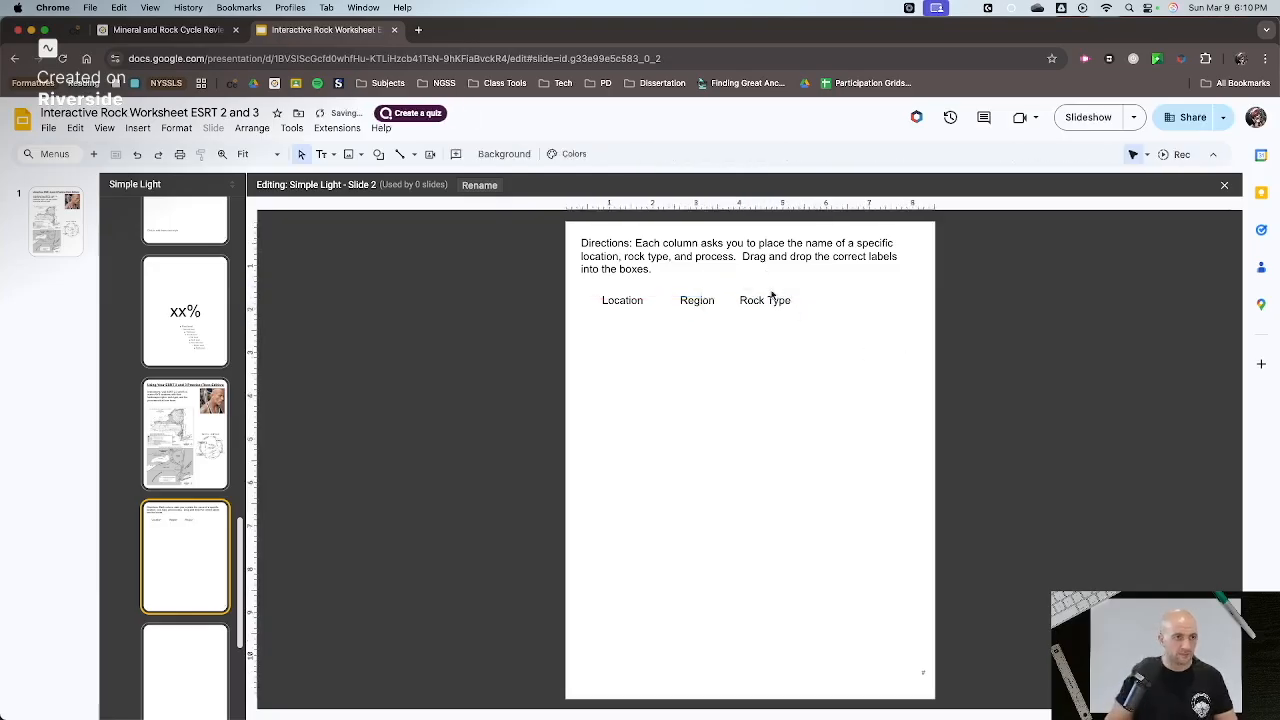
# - Duplicate the "Rock Type" heading, align the copy directly to its right and change its text to "Process(es)"
pyautogui.click(766, 297)
pyautogui.click(786, 330)
pyautogui.click(789, 310)
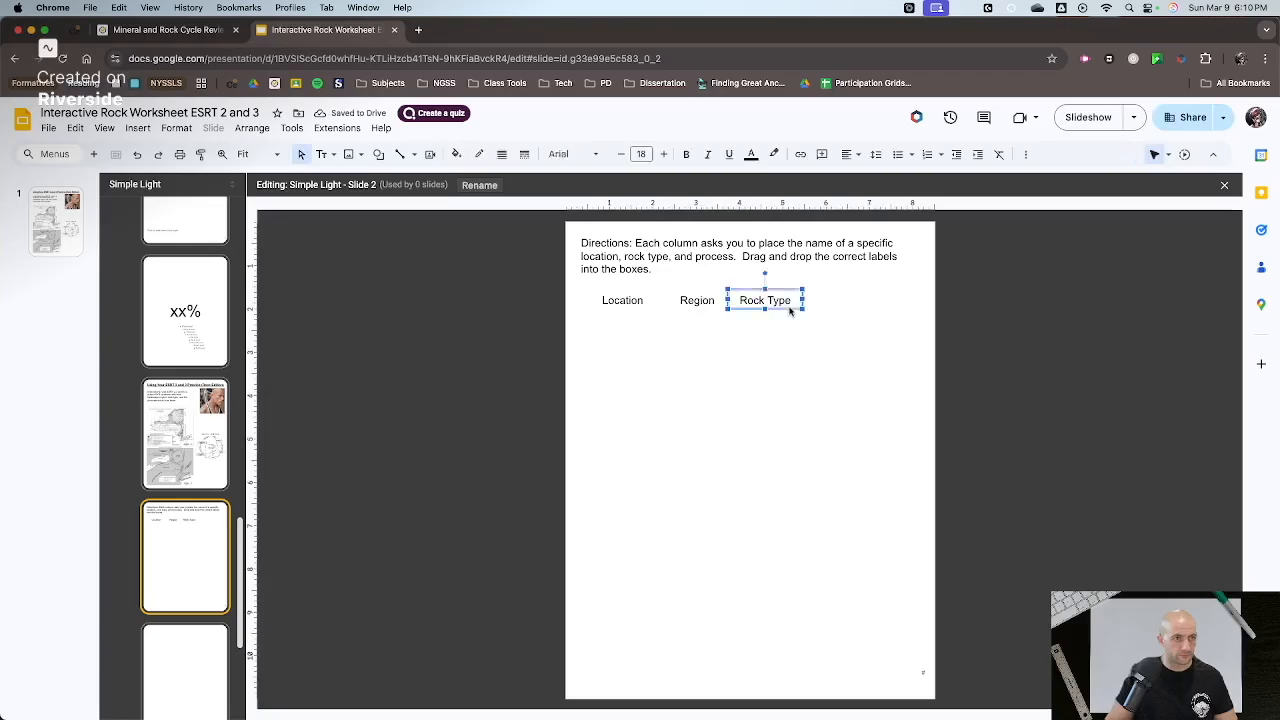
pyautogui.press('super+c')
pyautogui.press('super+v')
pyautogui.doubleClick(802, 309)
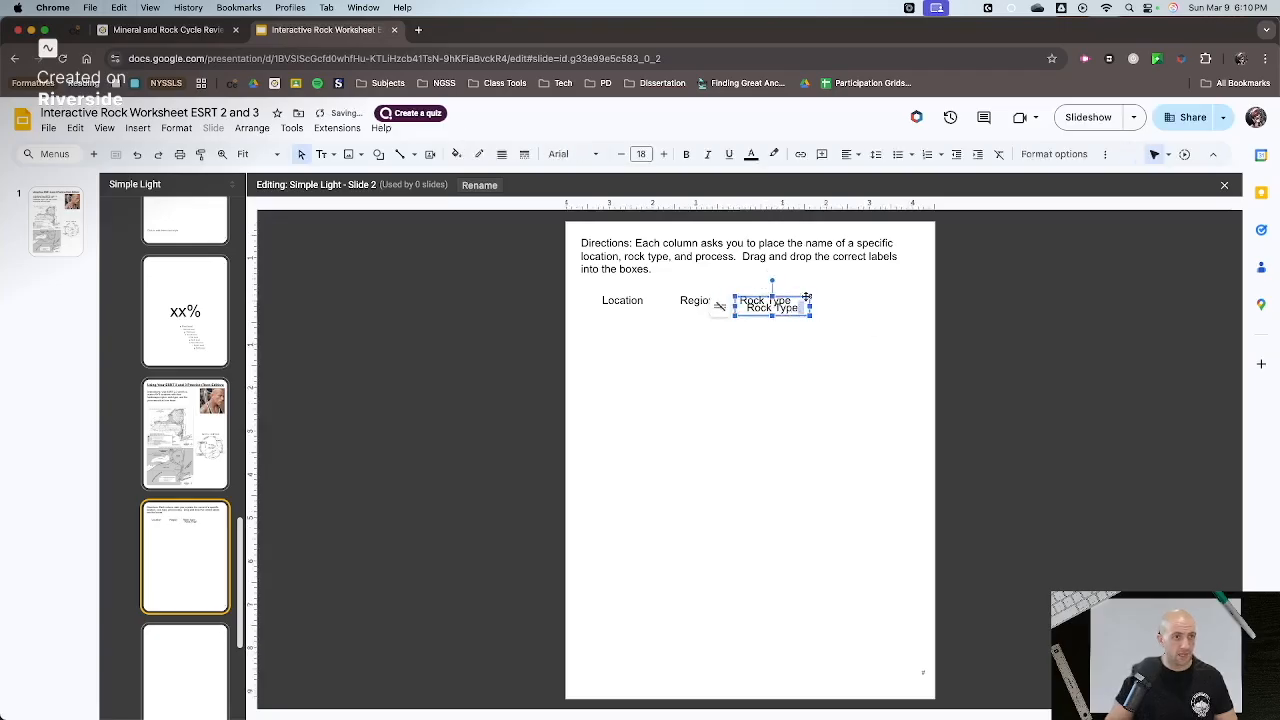
pyautogui.moveTo(790, 305); pyautogui.dragTo(858, 300)
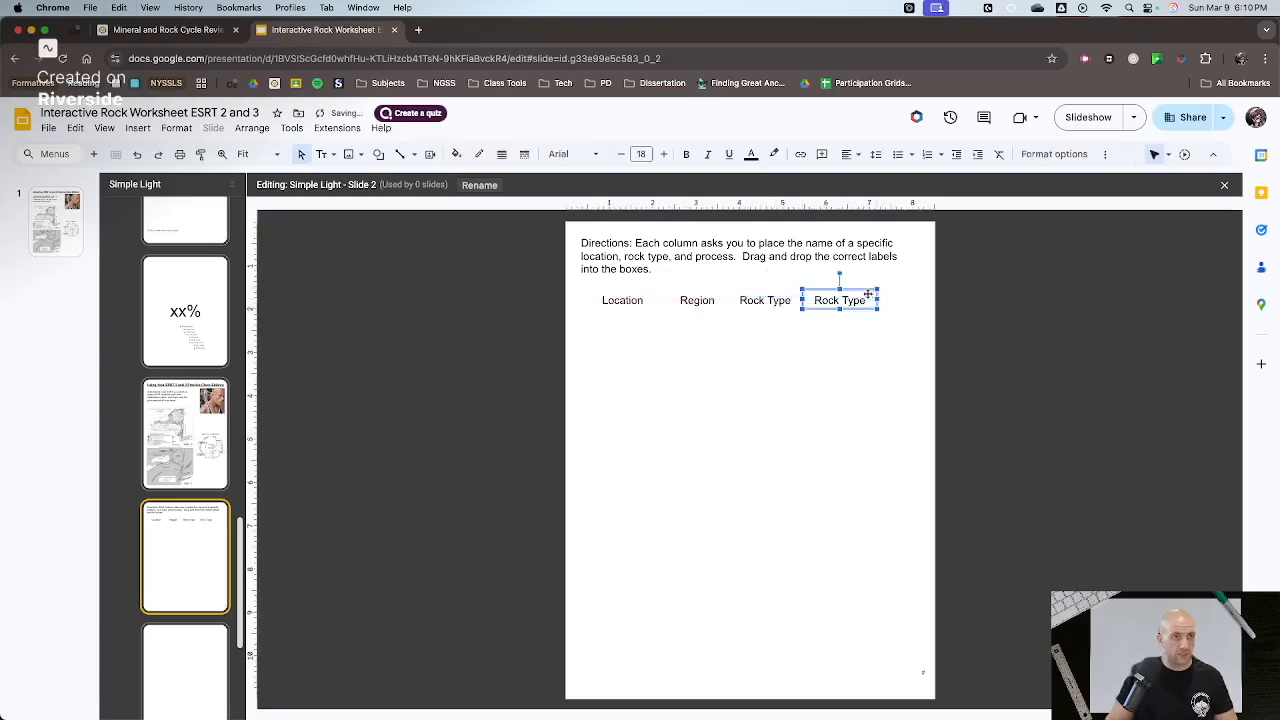
pyautogui.doubleClick(848, 300)
pyautogui.press('super+a')
pyautogui.write('Pr')
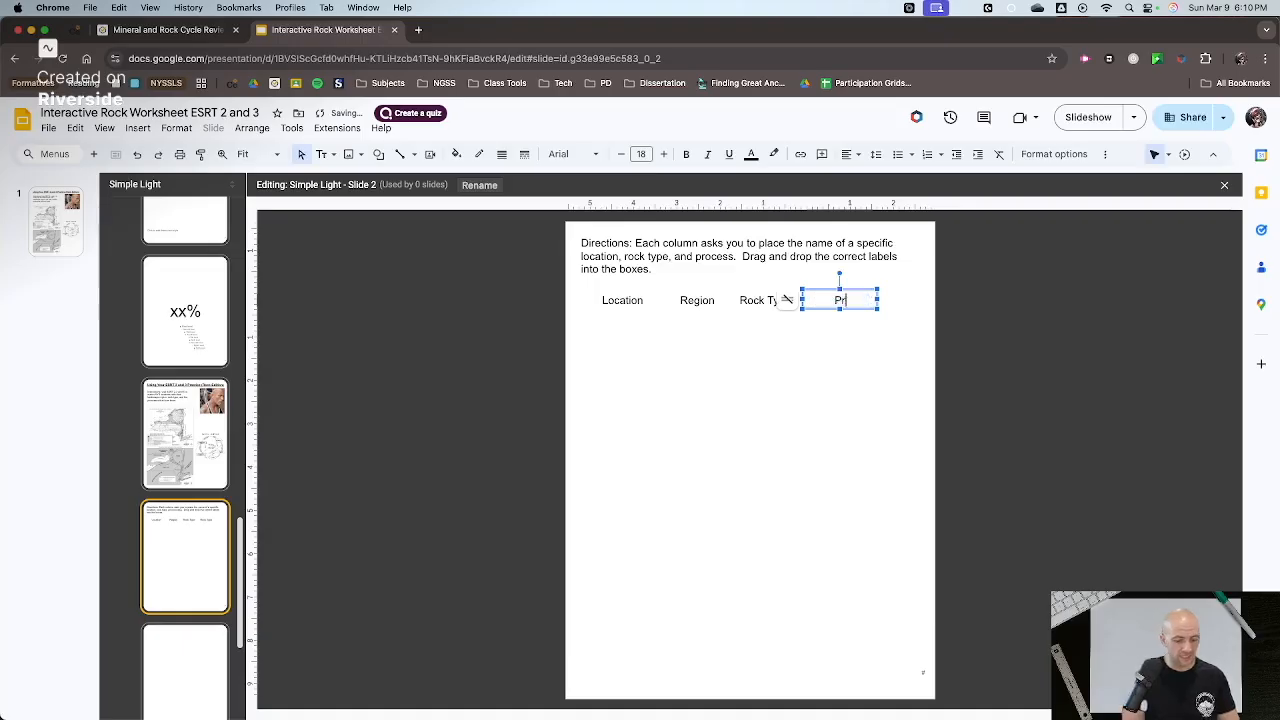
pyautogui.write('ocess(es)')
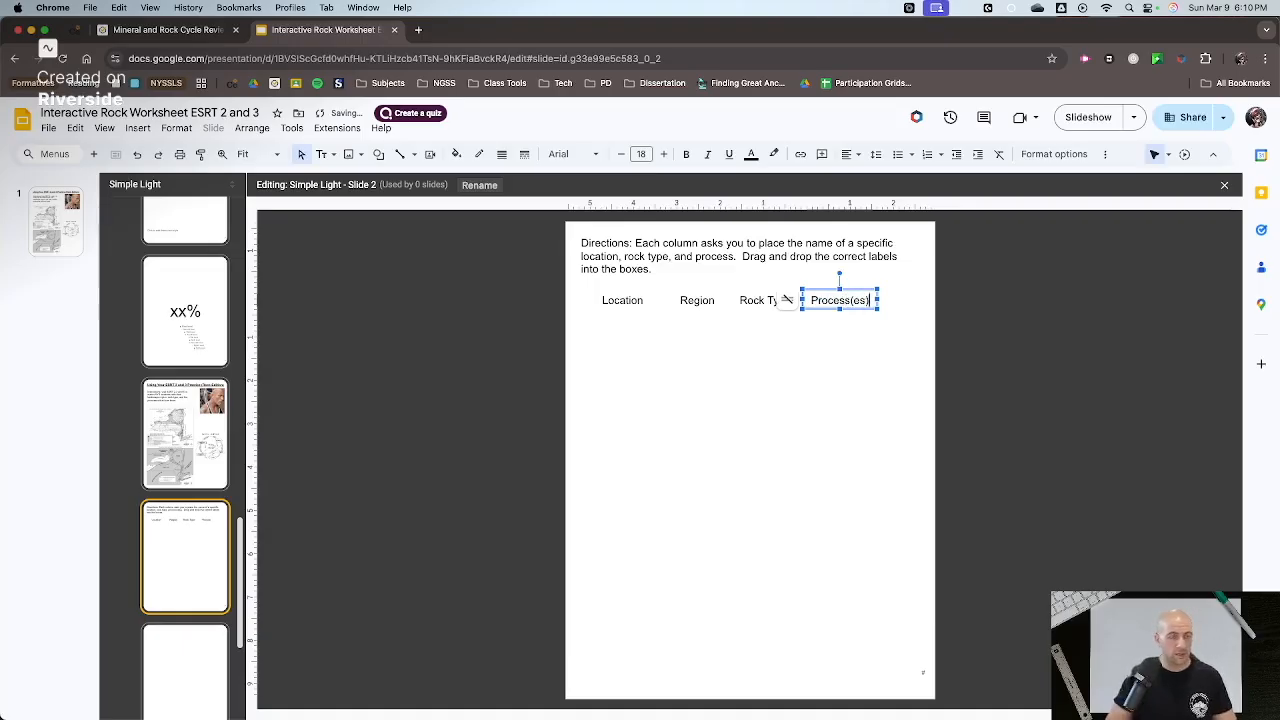
# - Move "Process(es)" near the page's right margin and shift "Rock Type" and "Region" to spread the four headings evenly in one row
pyautogui.moveTo(848, 311); pyautogui.dragTo(890, 310)
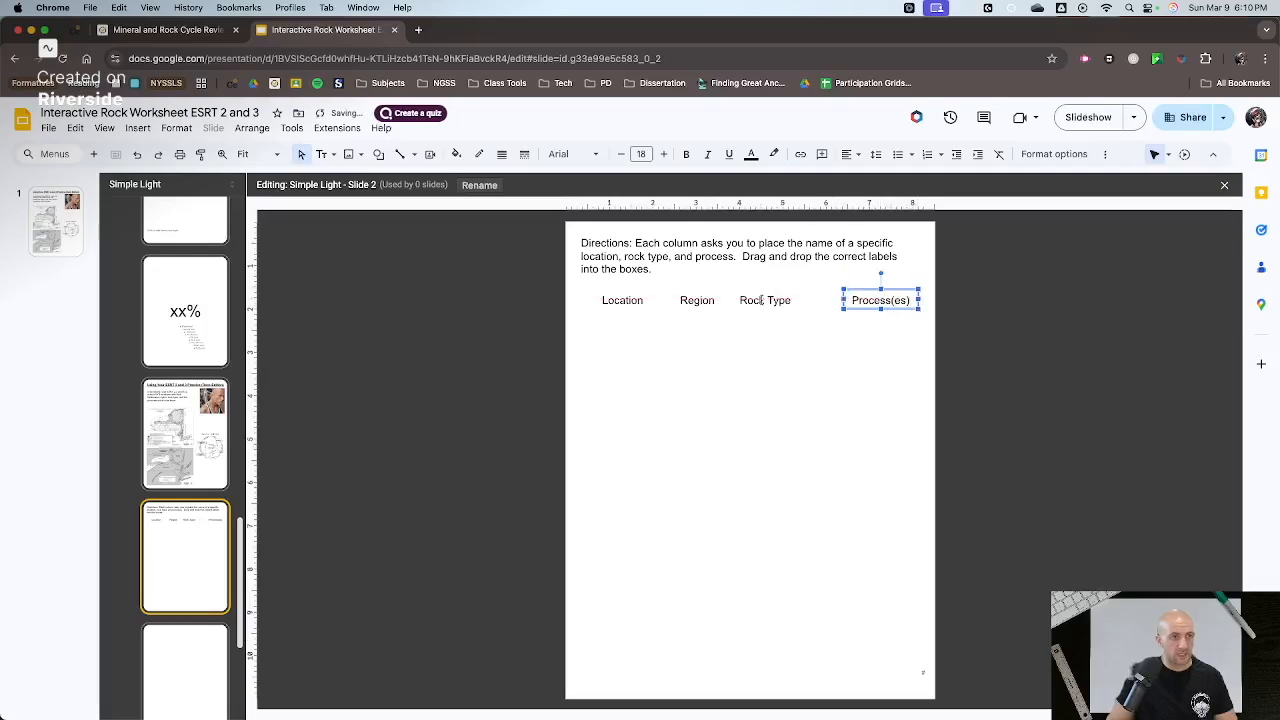
pyautogui.moveTo(761, 293); pyautogui.dragTo(779, 293)
pyautogui.click(625, 290)
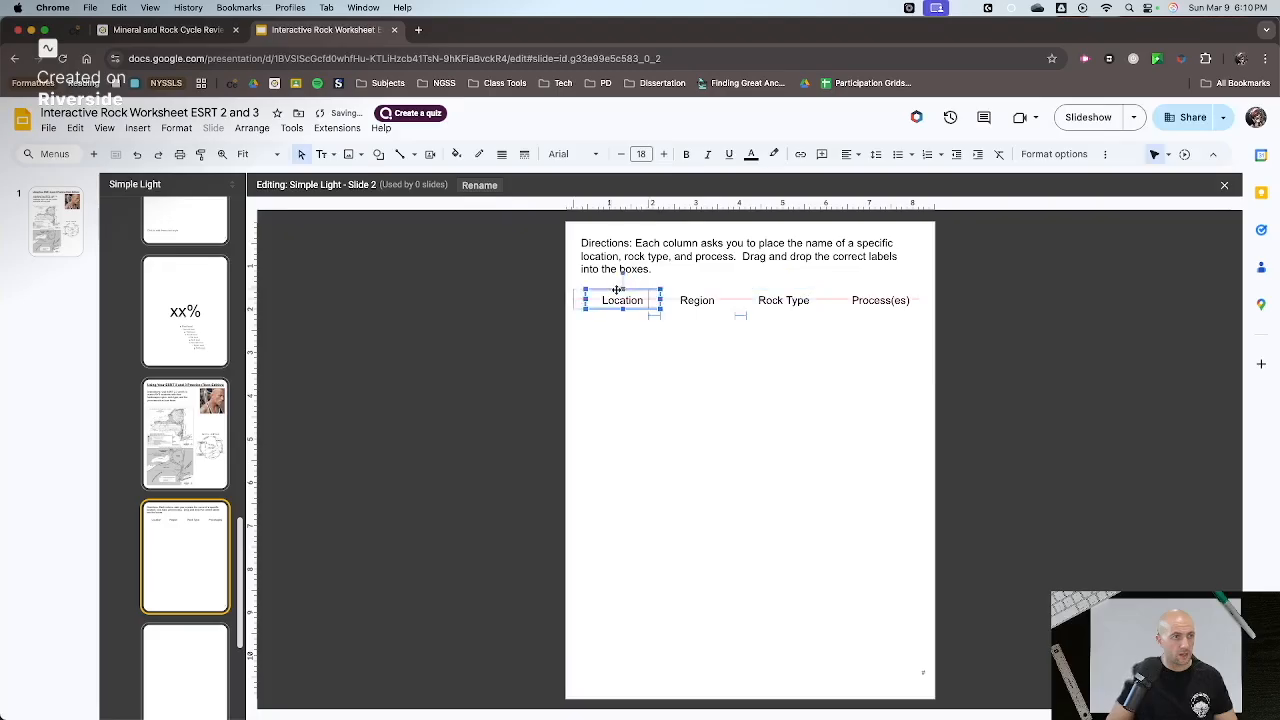
pyautogui.moveTo(709, 297); pyautogui.dragTo(717, 291)
pyautogui.click(706, 389)
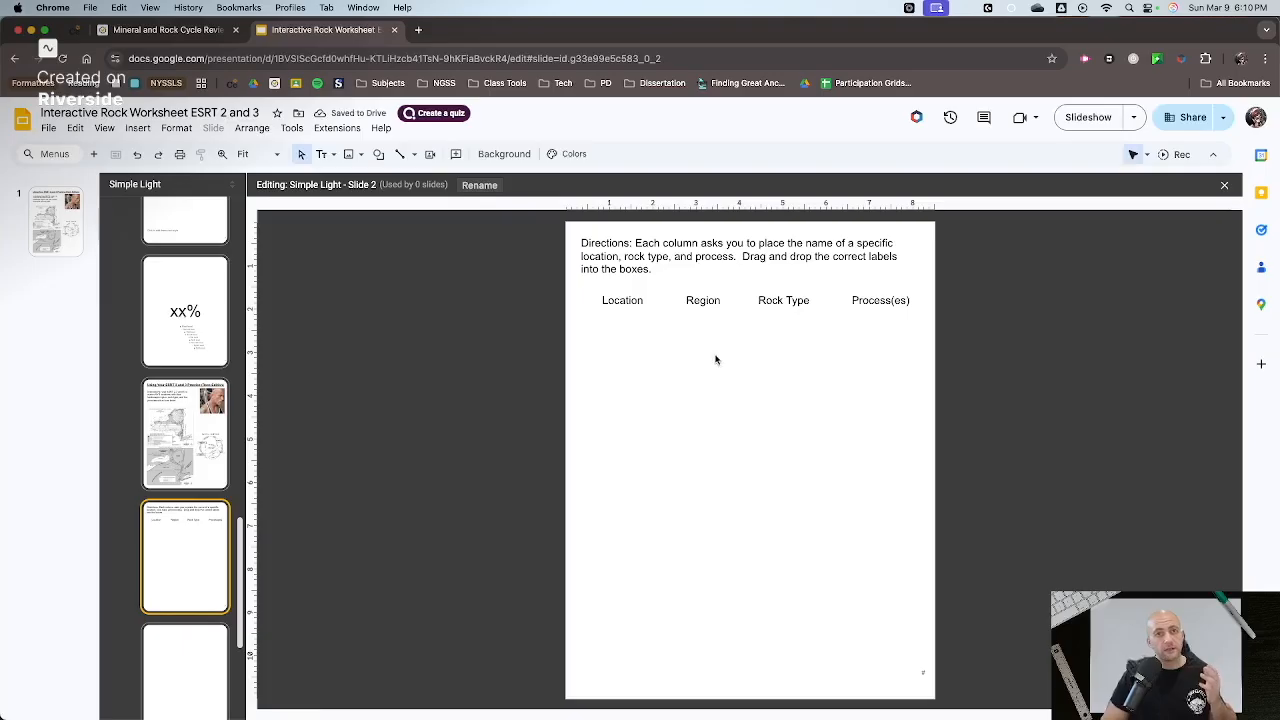
# - Draw a small rectangle below the "Location" heading, about as wide as its text box, and make its fill transparent
pyautogui.click(378, 154)
pyautogui.moveTo(409, 182)
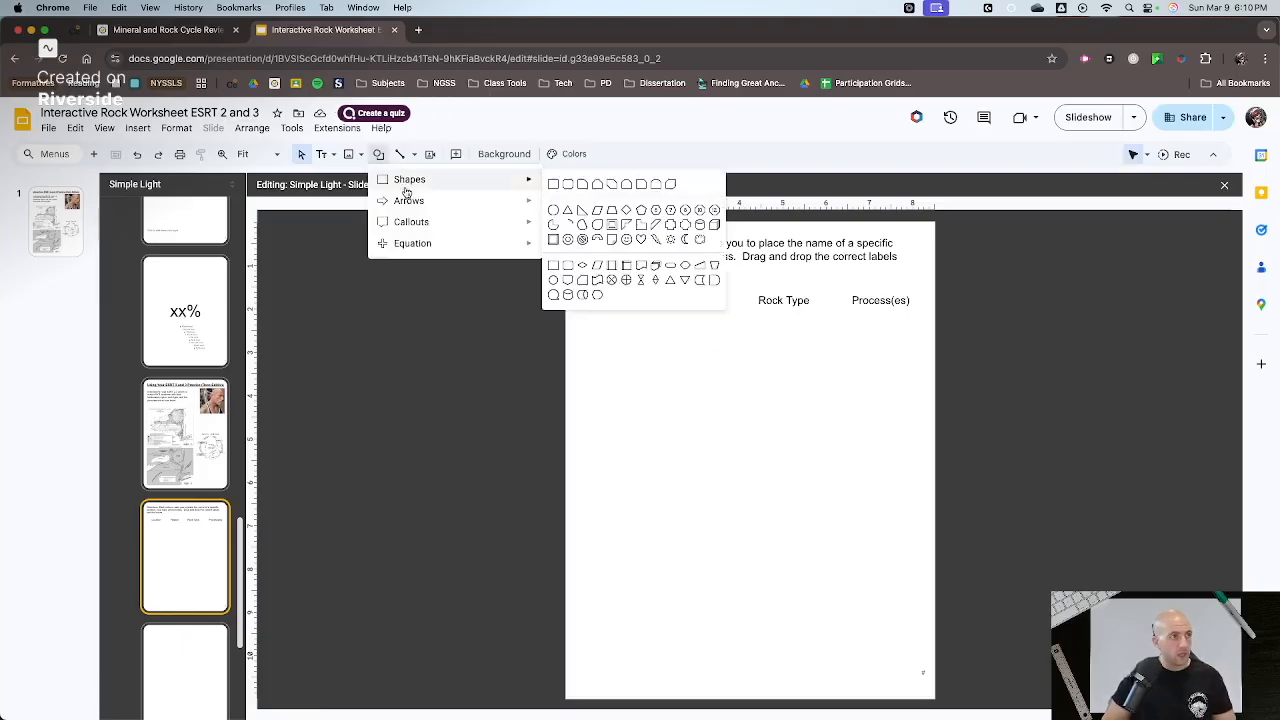
pyautogui.click(557, 186)
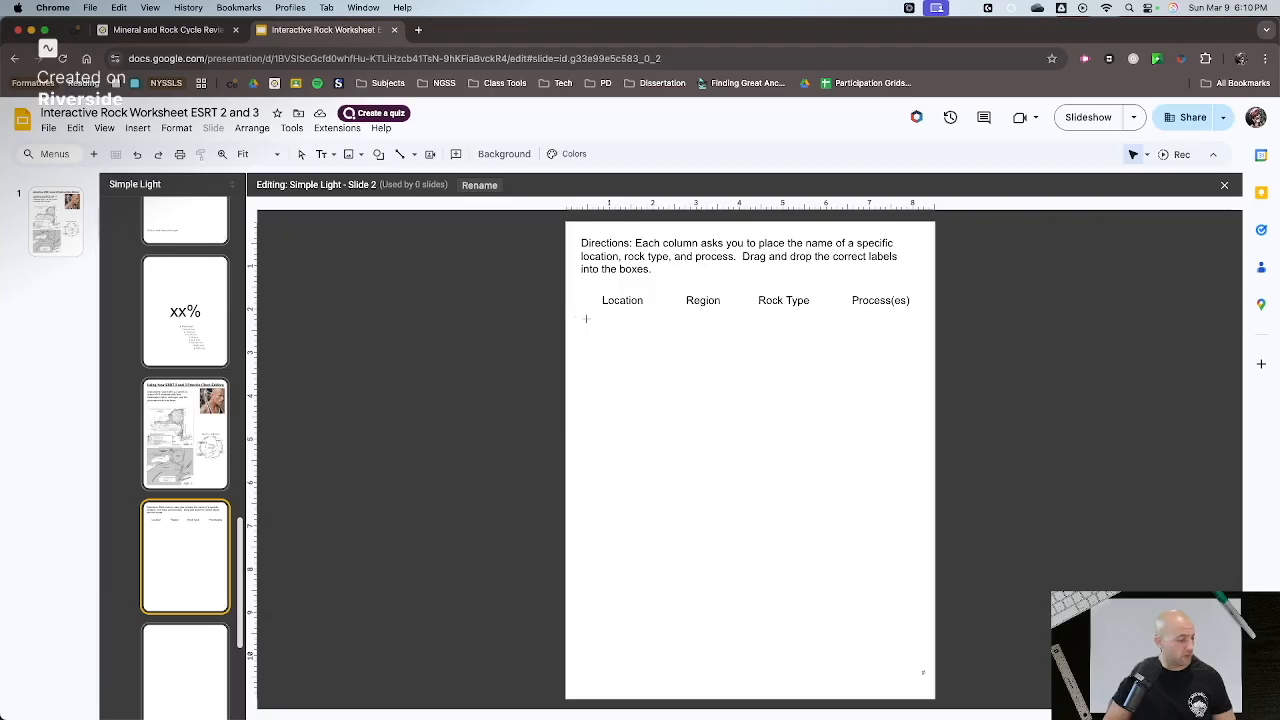
pyautogui.moveTo(591, 321); pyautogui.dragTo(664, 348)
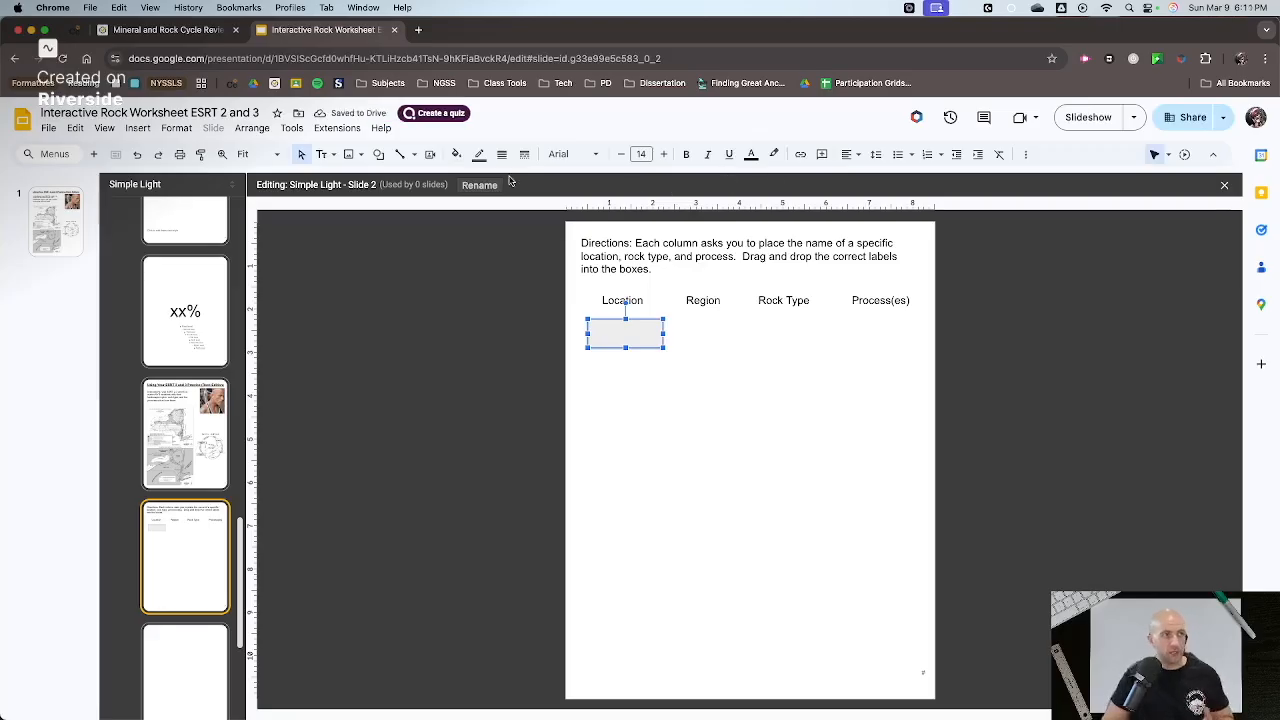
pyautogui.click(479, 155)
pyautogui.click(506, 156)
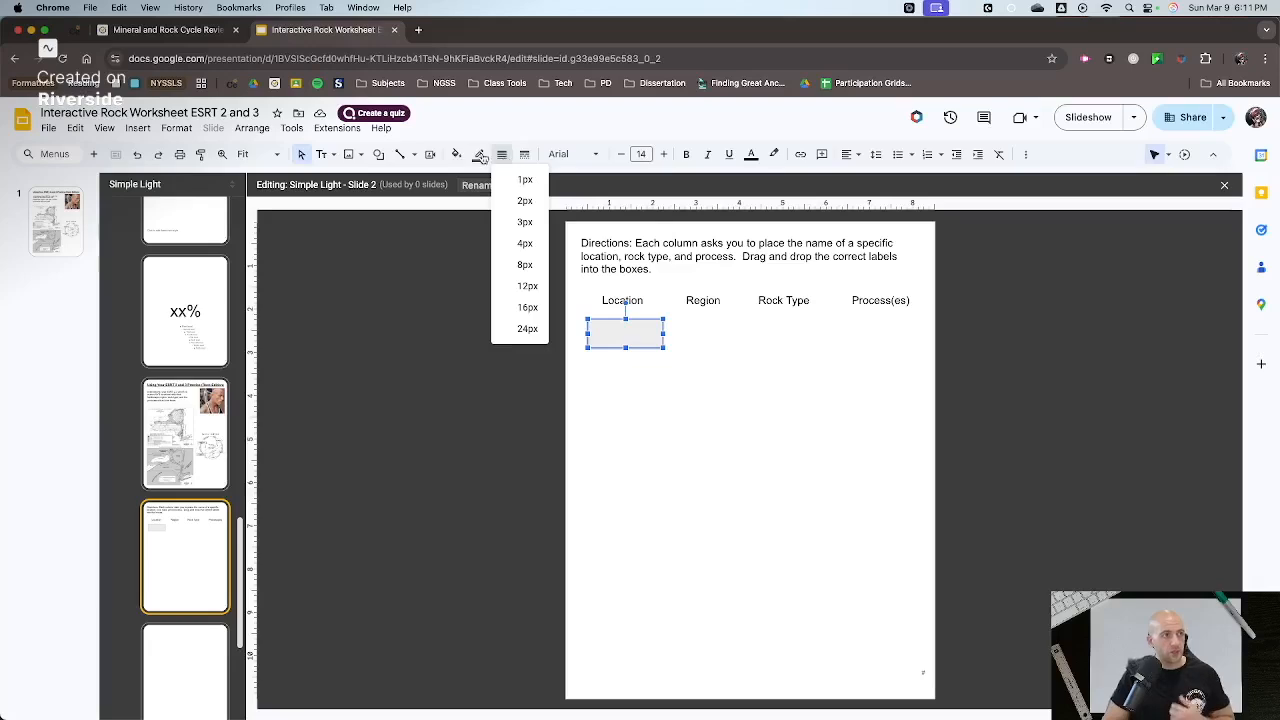
pyautogui.click(459, 155)
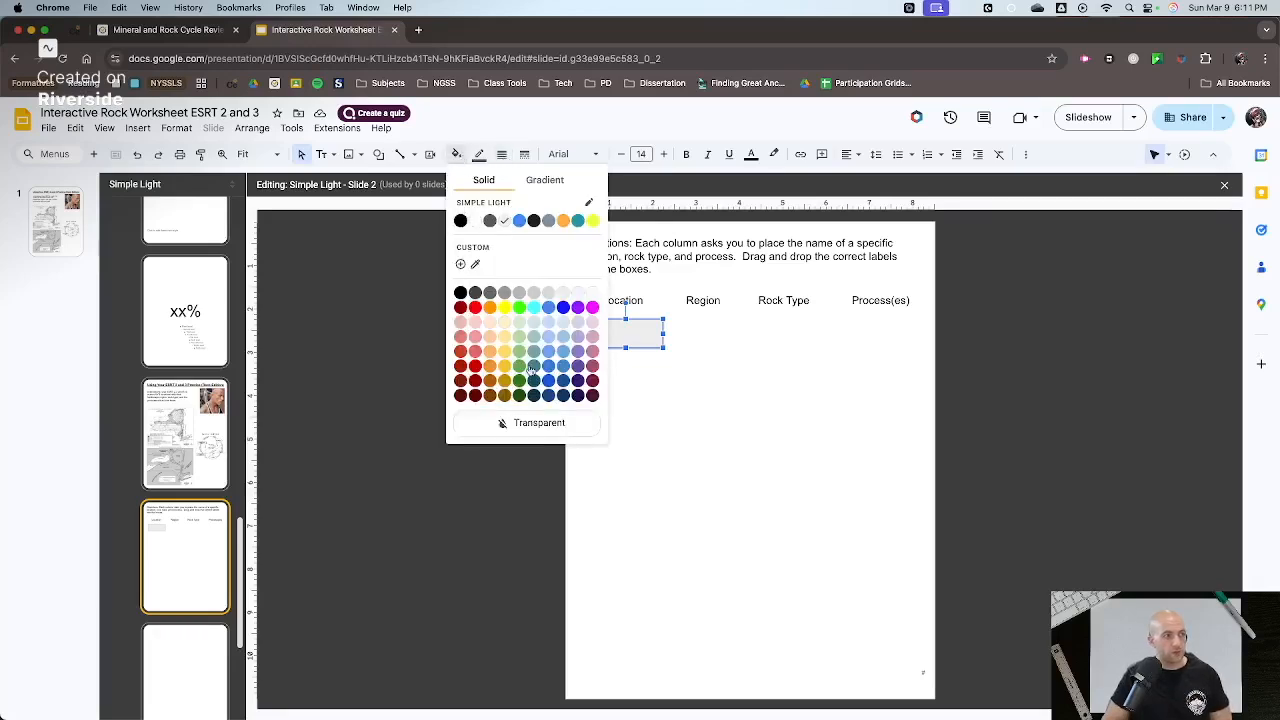
pyautogui.click(541, 424)
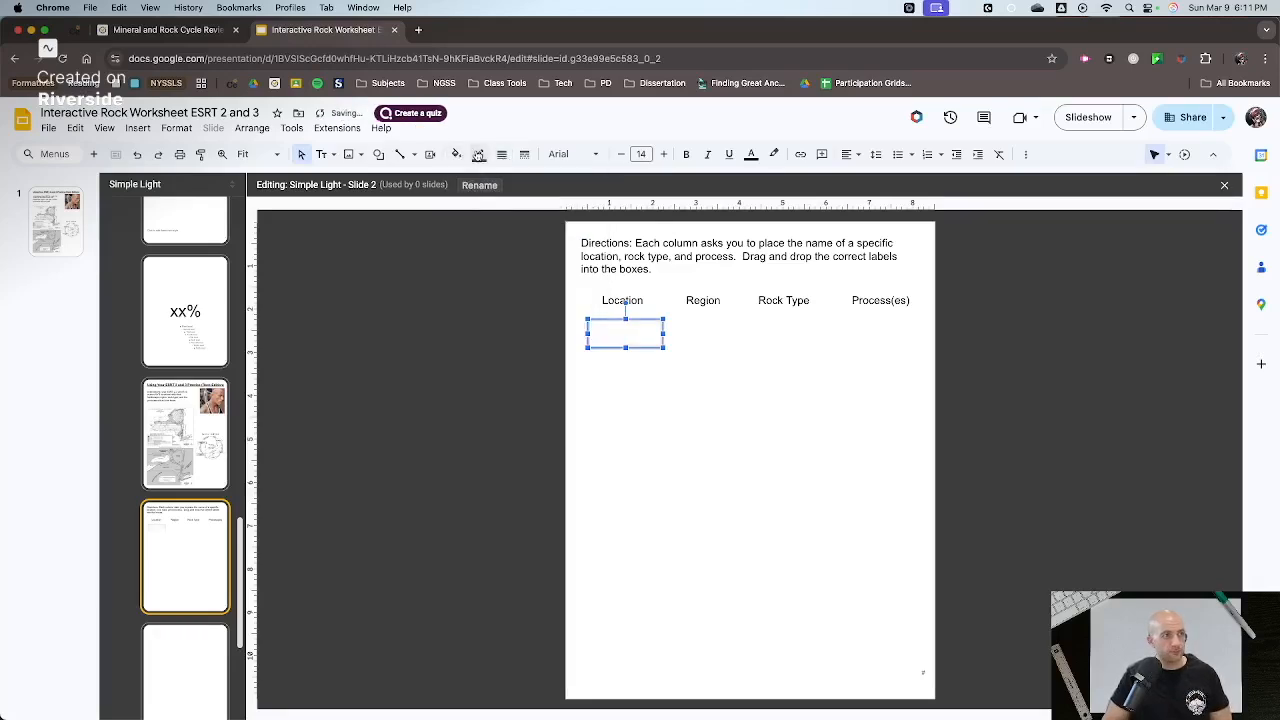
# - Give the rectangle below "Location" a black border with a weight of 2px
pyautogui.click(479, 155)
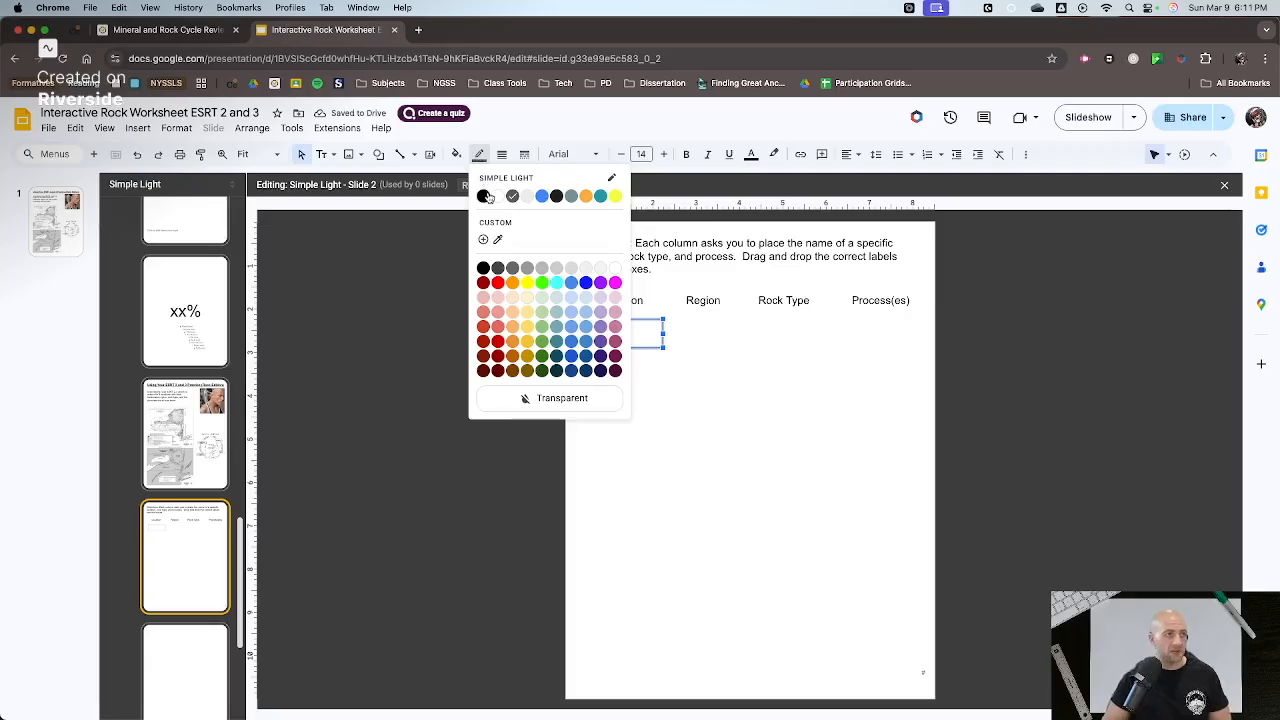
pyautogui.click(484, 196)
pyautogui.click(503, 155)
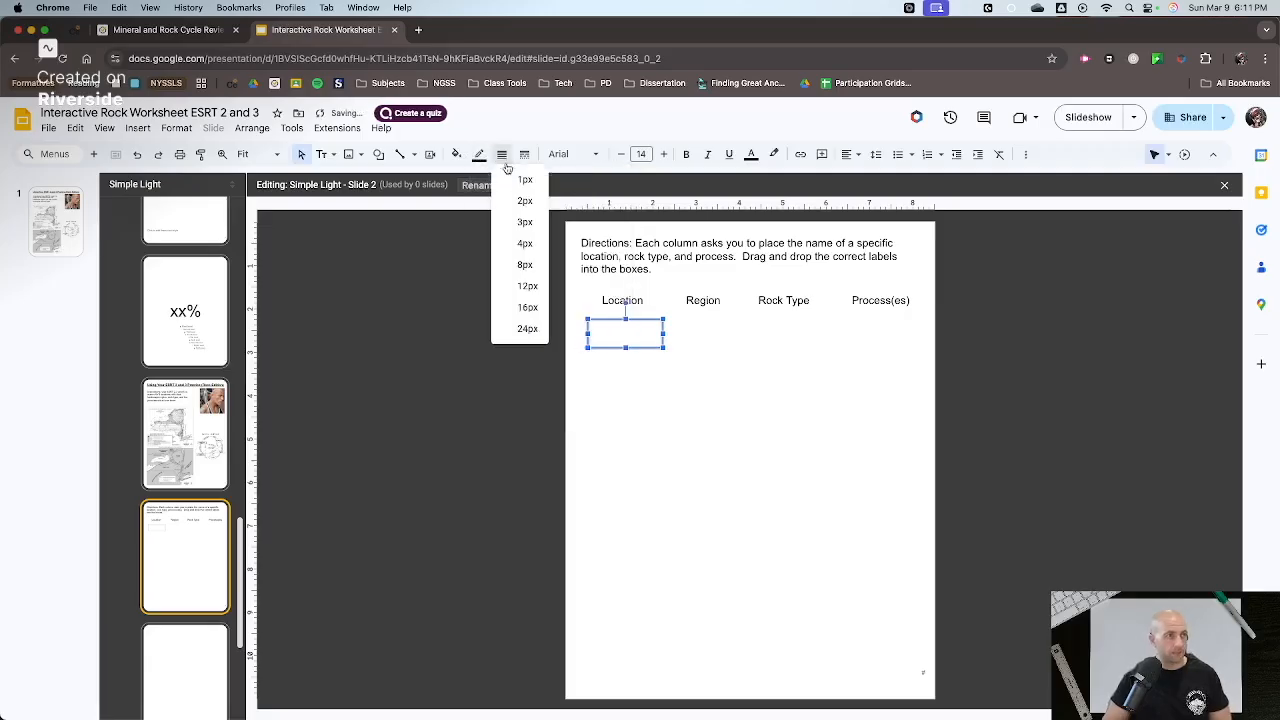
pyautogui.click(519, 209)
pyautogui.click(631, 428)
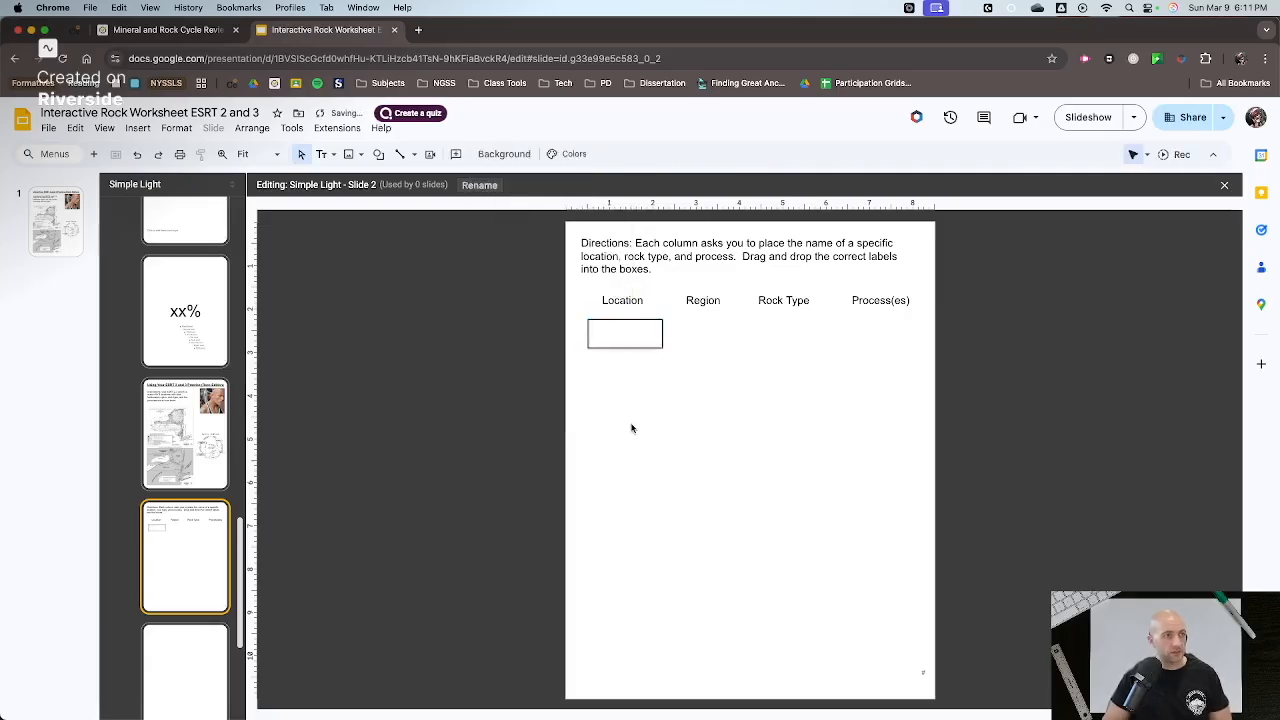
# - Duplicate the "Location" rectangle and place the copy level with it, below the "Region" heading
pyautogui.click(625, 320)
pyautogui.press('super+d')
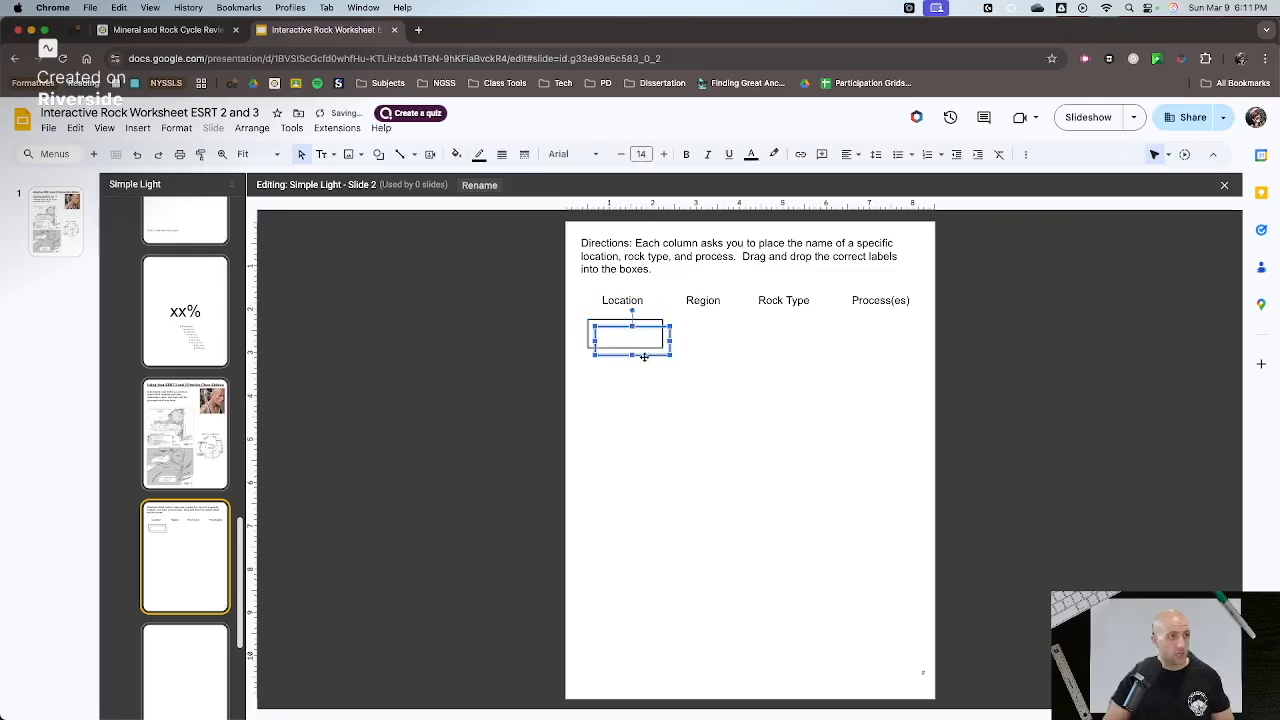
pyautogui.moveTo(646, 328); pyautogui.dragTo(718, 329)
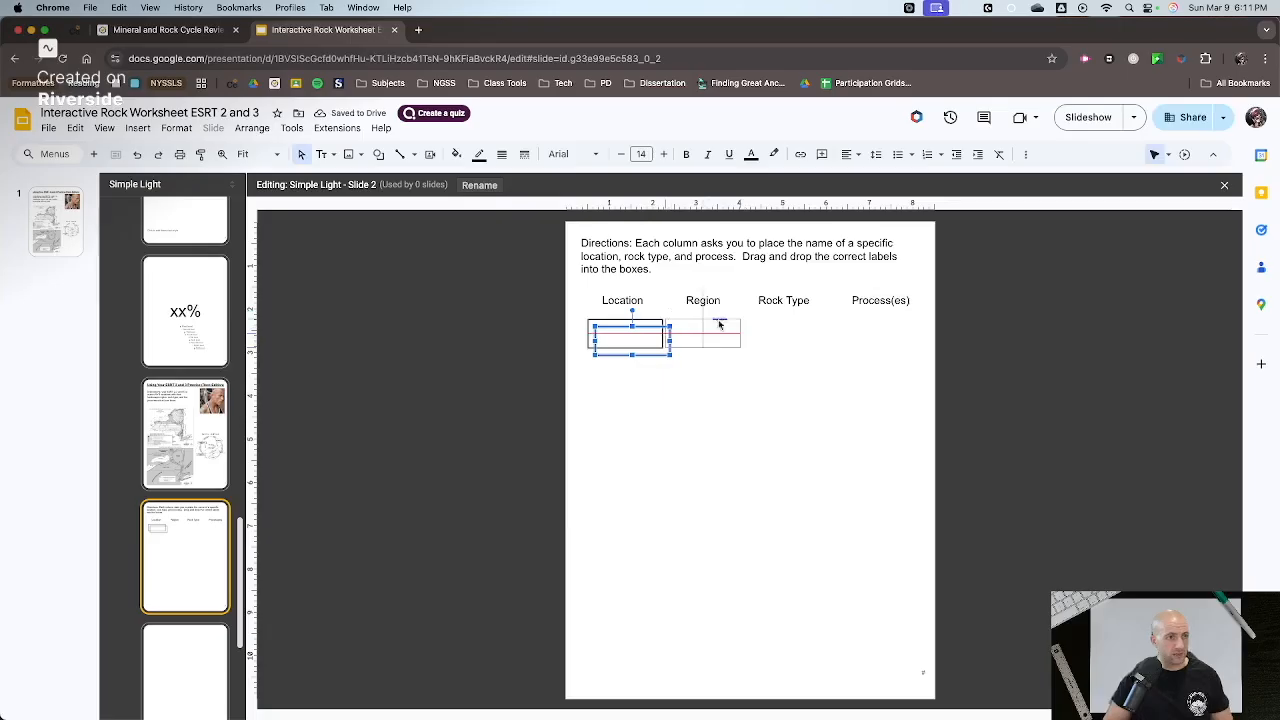
pyautogui.click(726, 388)
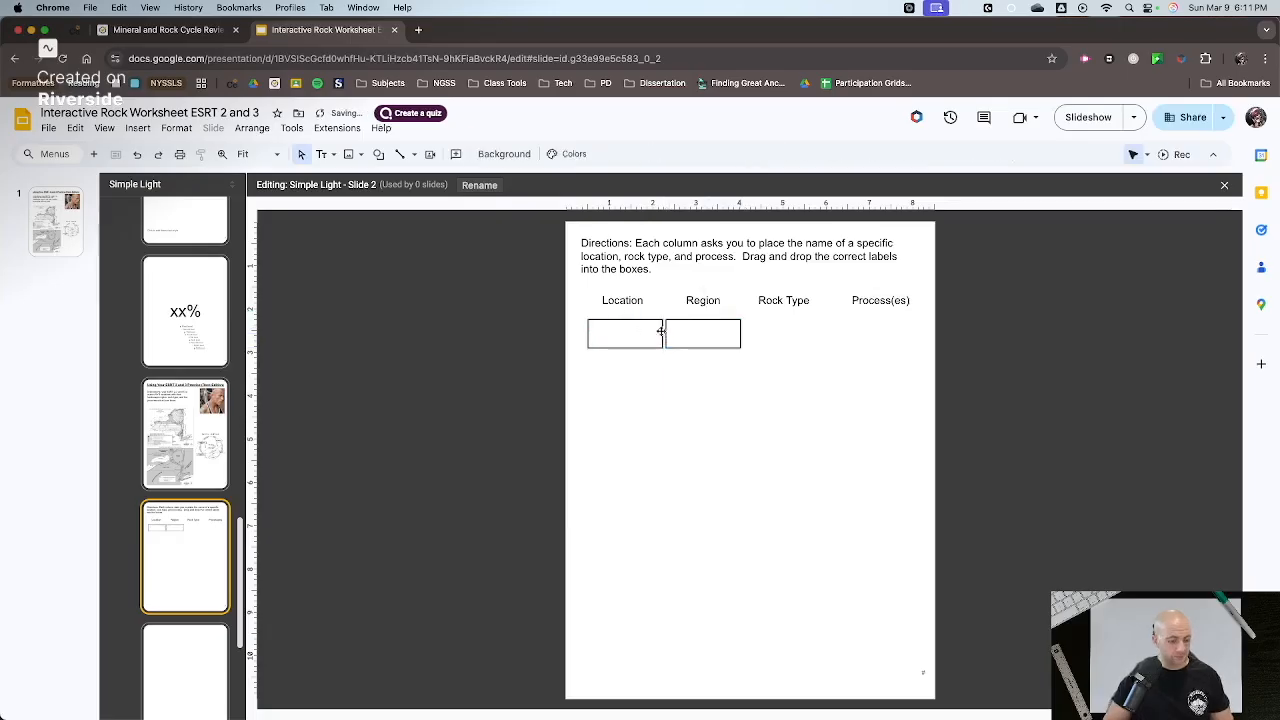
# - Duplicate the two rectangles together and place the copies in the same row below "Rock Type" and "Process(es)"
pyautogui.click(691, 321)
pyautogui.keyDown('shift'); pyautogui.click(611, 322); pyautogui.keyUp('shift')
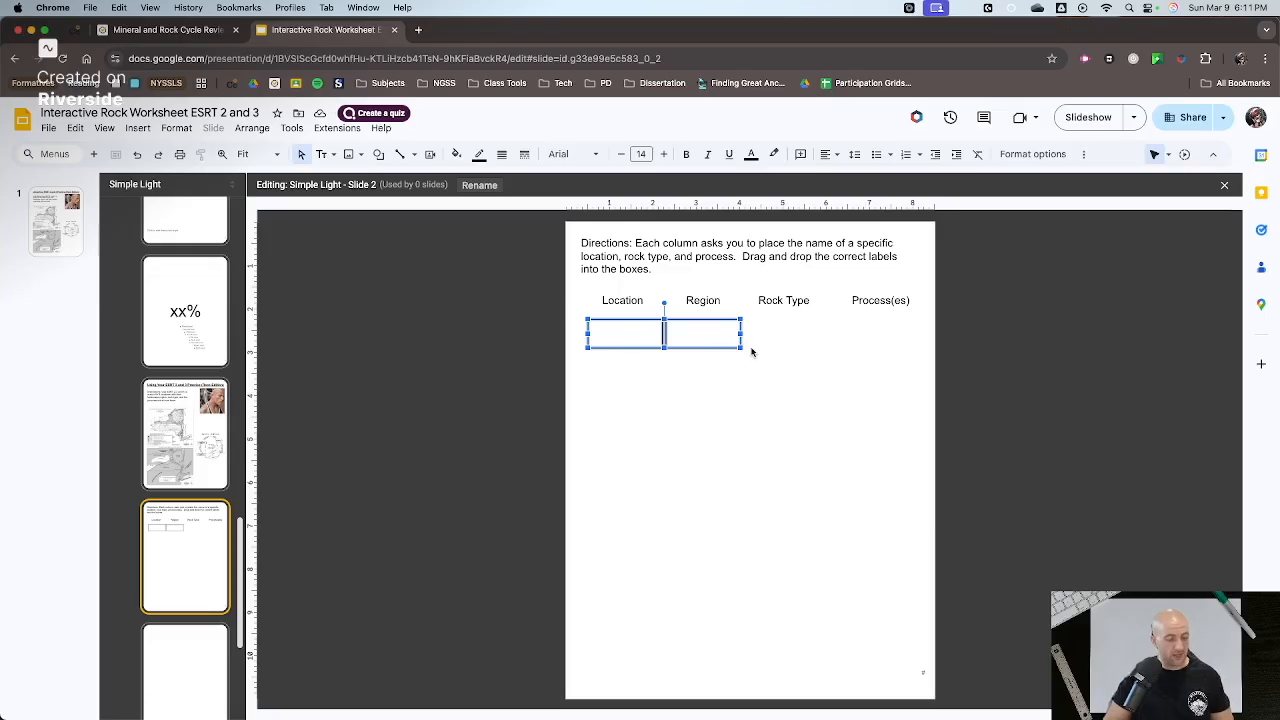
pyautogui.hotkey('ctrl', 'd')
pyautogui.moveTo(711, 357); pyautogui.dragTo(864, 349)
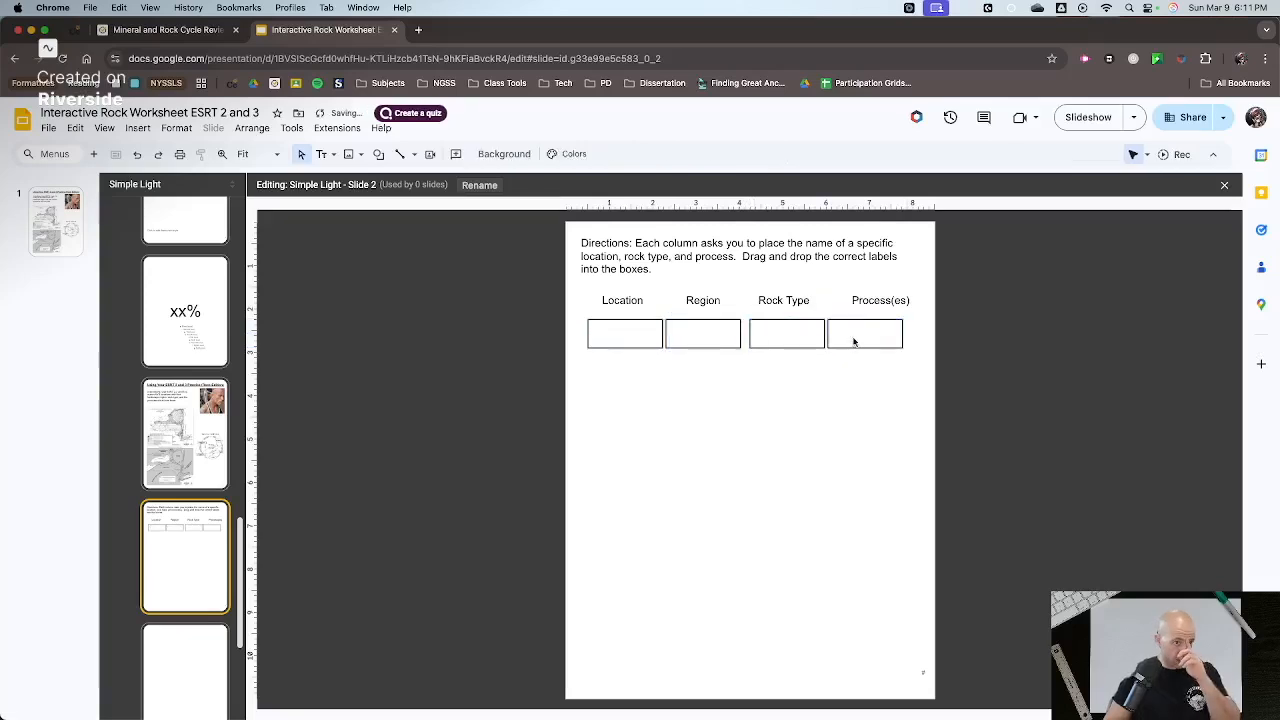
# - Space the four rectangles evenly across the row and shift the "Region" and "Rock Type" headings over their rectangles
pyautogui.moveTo(855, 345); pyautogui.dragTo(822, 336)
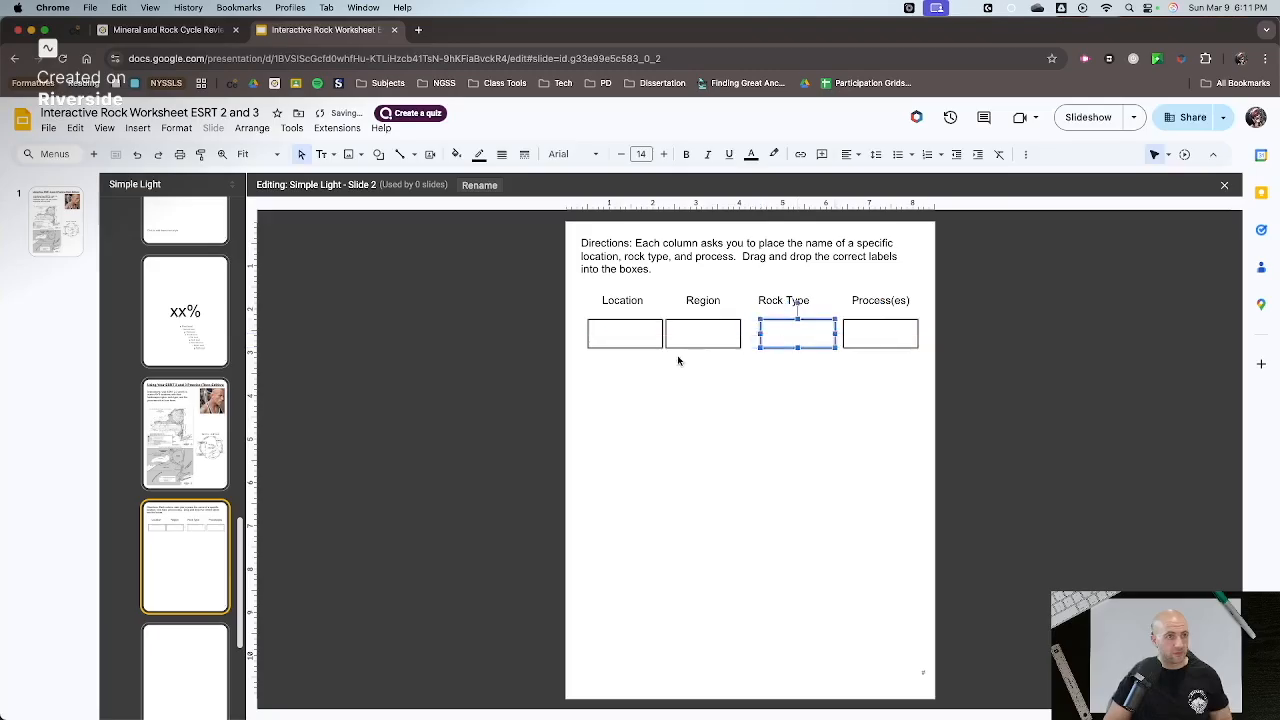
pyautogui.moveTo(696, 342); pyautogui.dragTo(704, 341)
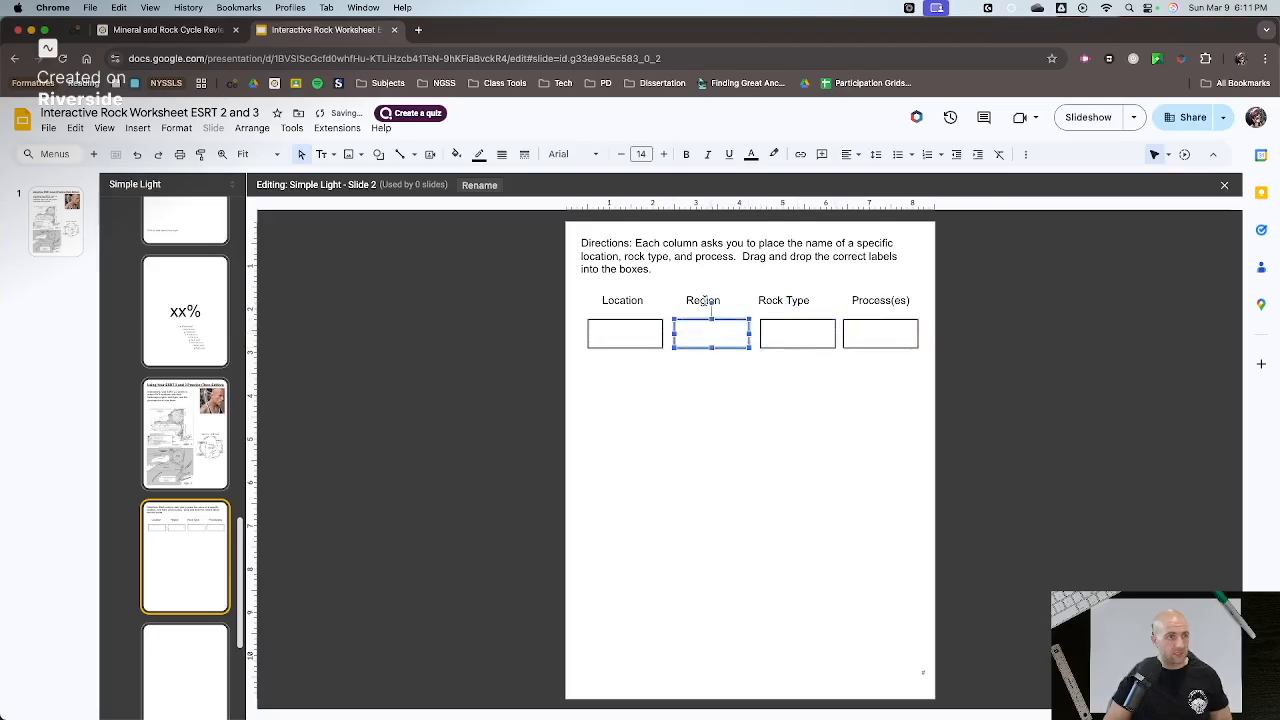
pyautogui.moveTo(701, 294); pyautogui.dragTo(780, 294)
pyautogui.click(634, 296)
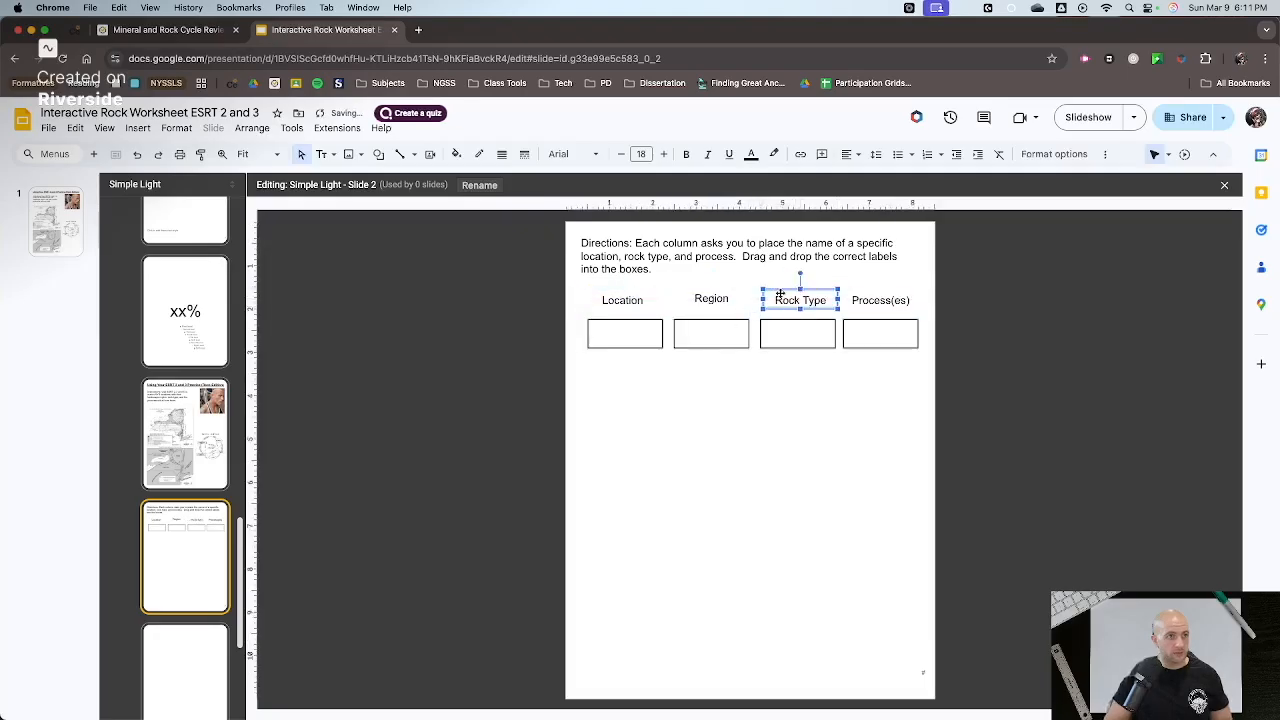
pyautogui.click(888, 296)
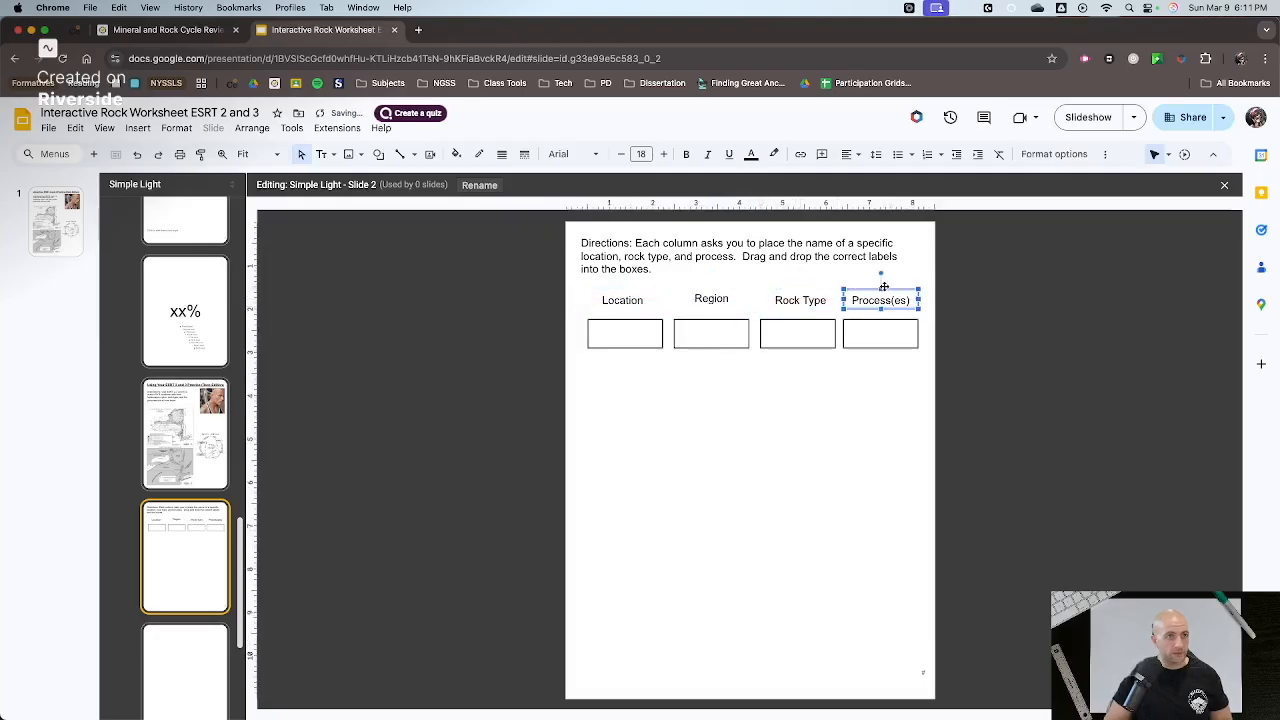
pyautogui.click(829, 436)
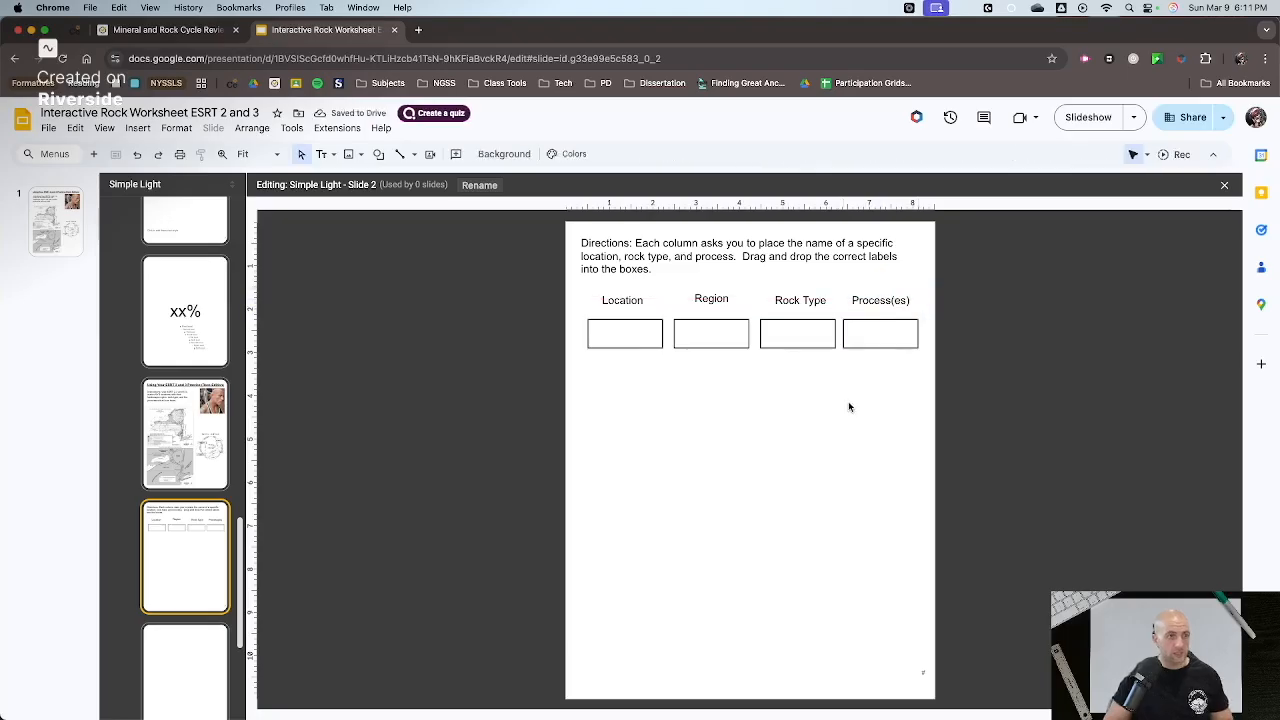
# - Duplicate the row of four rectangles repeatedly and stack the copies down the page to make eight rows
pyautogui.moveTo(920, 383); pyautogui.dragTo(628, 338)
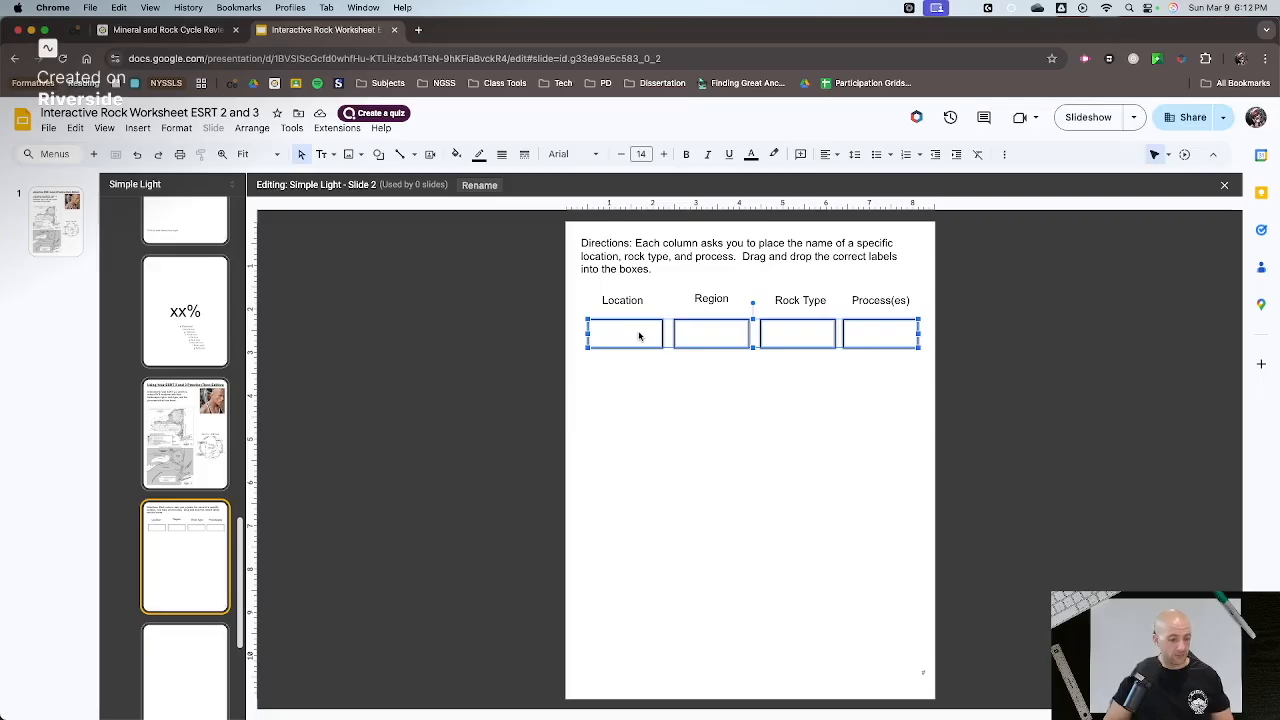
pyautogui.hotkey('ctrl', 'd')
pyautogui.moveTo(655, 346); pyautogui.dragTo(656, 411)
pyautogui.hotkey('ctrl', 'd')
pyautogui.hotkey('ctrl', 'd')
pyautogui.moveTo(659, 419); pyautogui.dragTo(656, 457)
pyautogui.hotkey('ctrl', 'd')
pyautogui.moveTo(656, 464); pyautogui.dragTo(655, 501)
pyautogui.hotkey('ctrl', 'd')
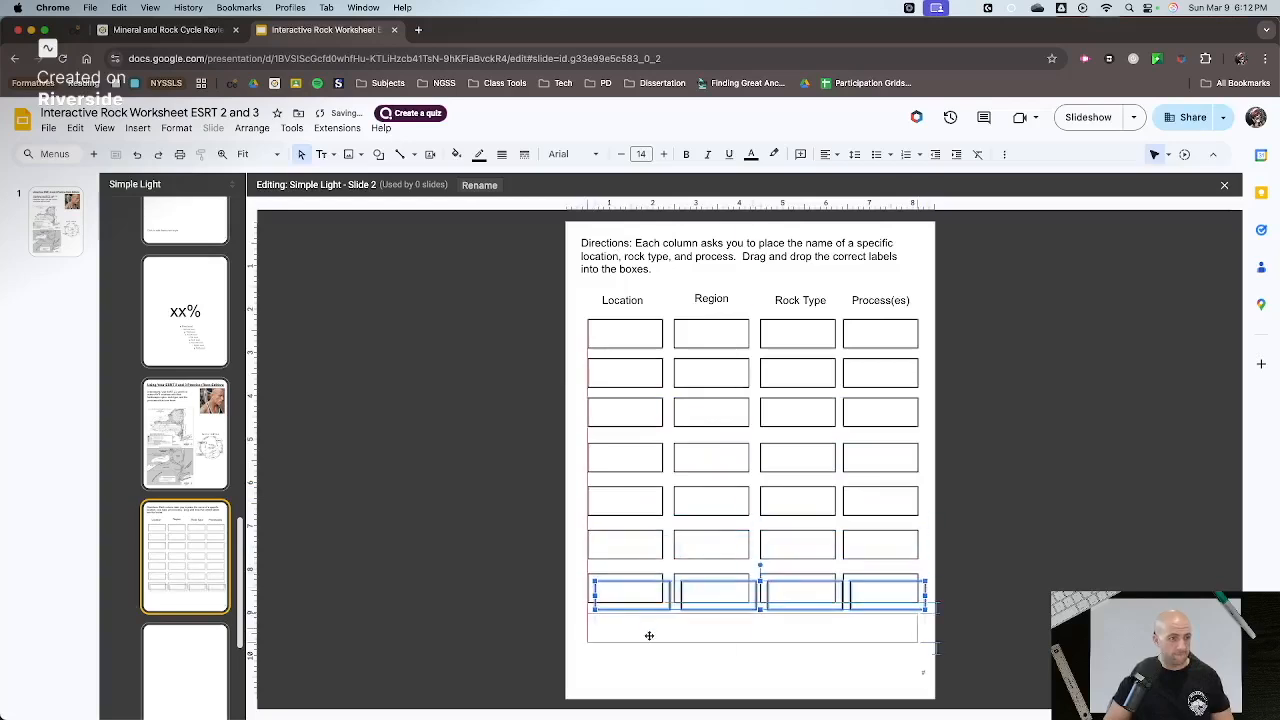
pyautogui.moveTo(649, 636); pyautogui.dragTo(650, 643)
pyautogui.click(665, 670)
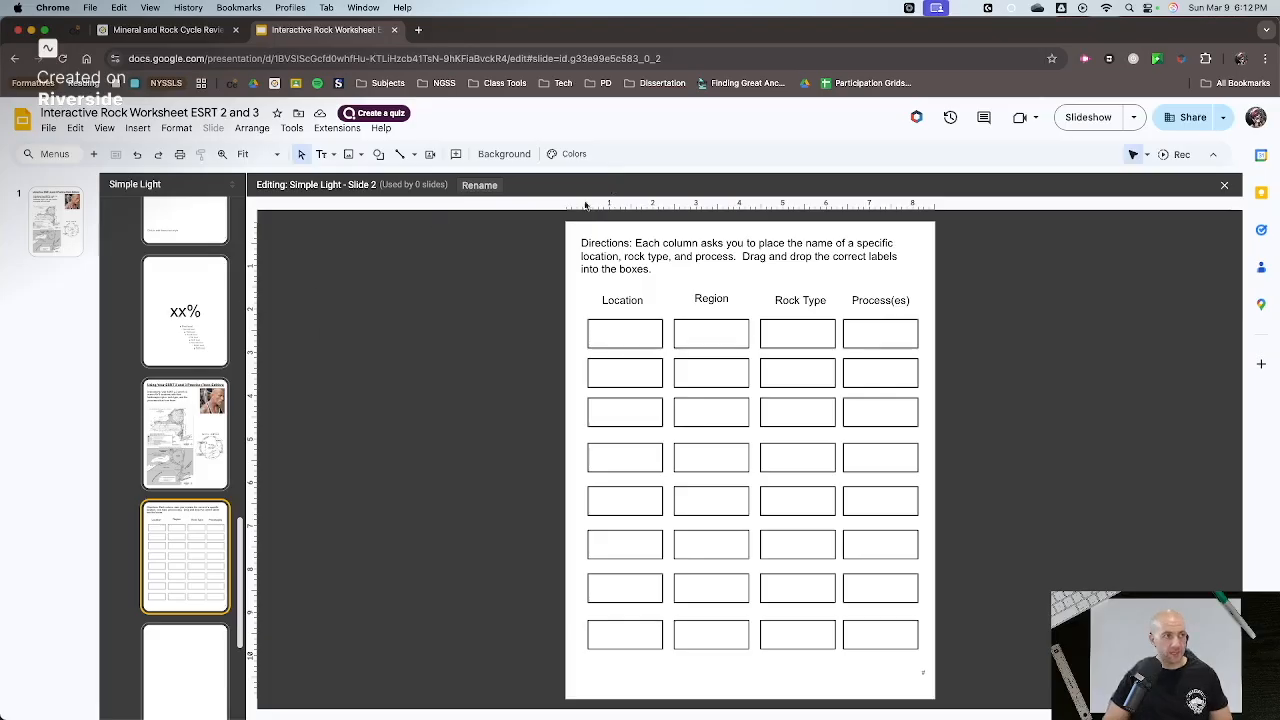
# - Close the theme layout editor and add a new slide after the instruction slide
pyautogui.click(1224, 186)
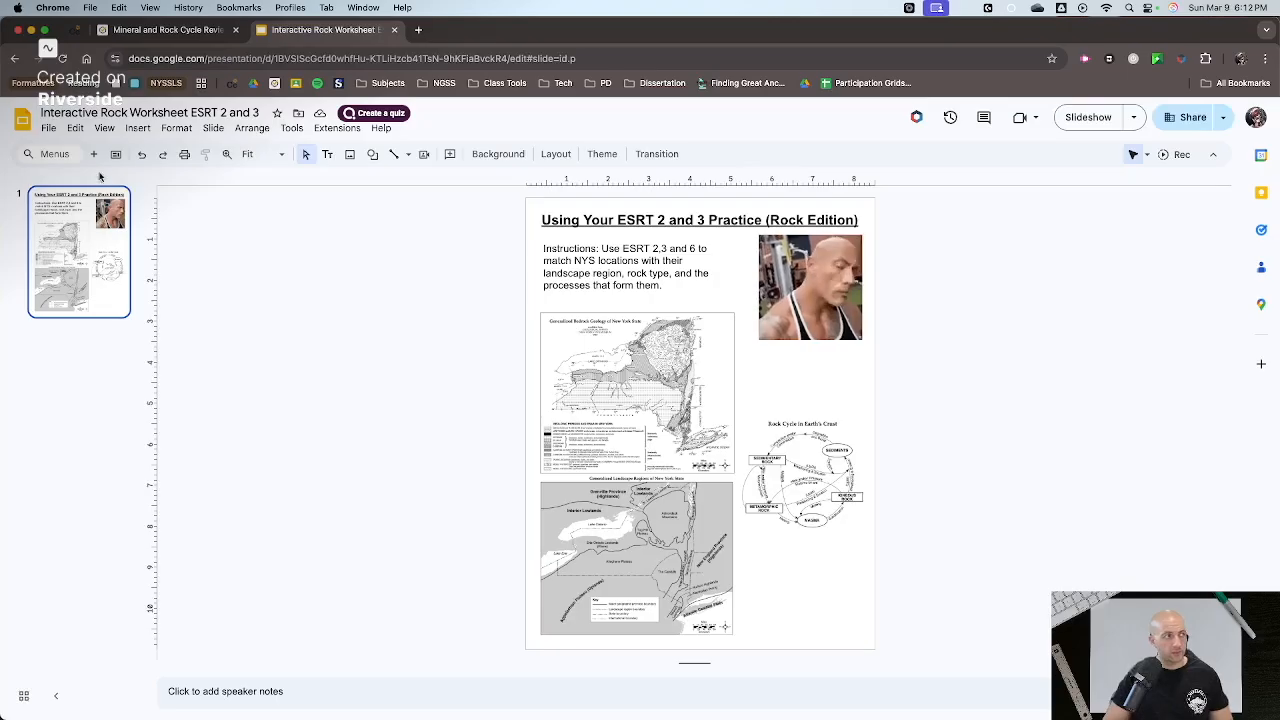
pyautogui.click(72, 396)
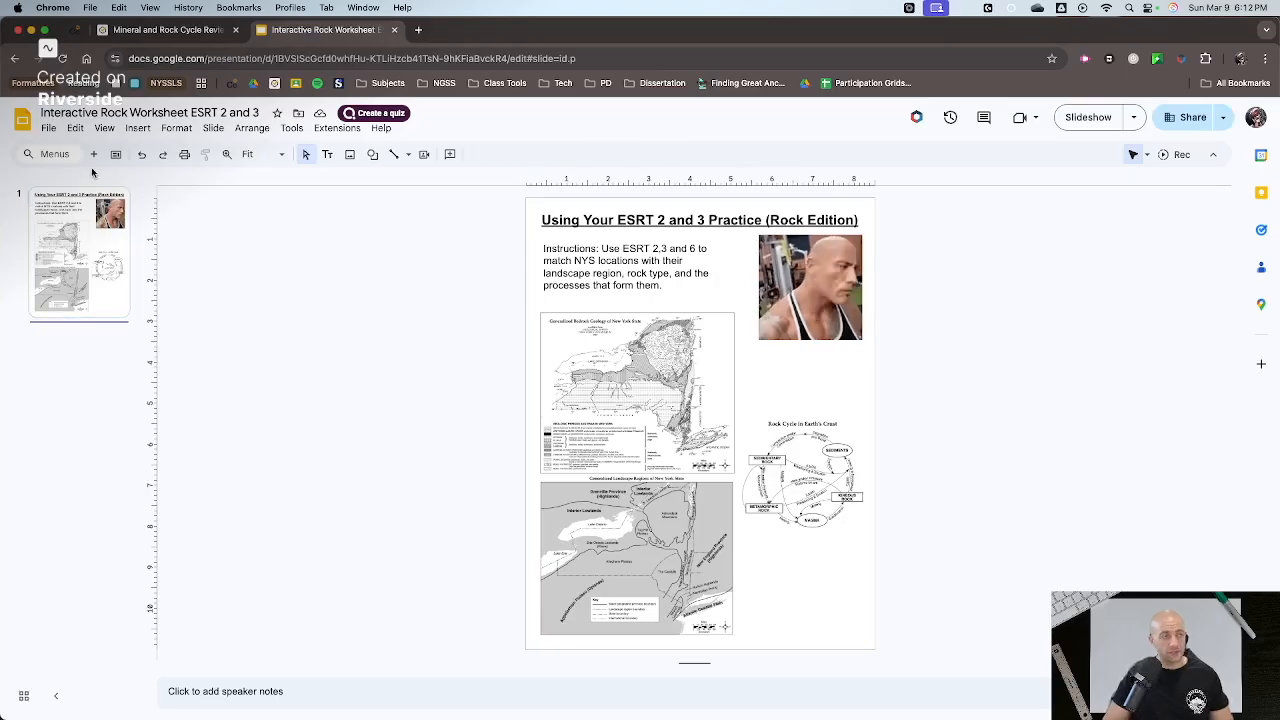
pyautogui.click(93, 155)
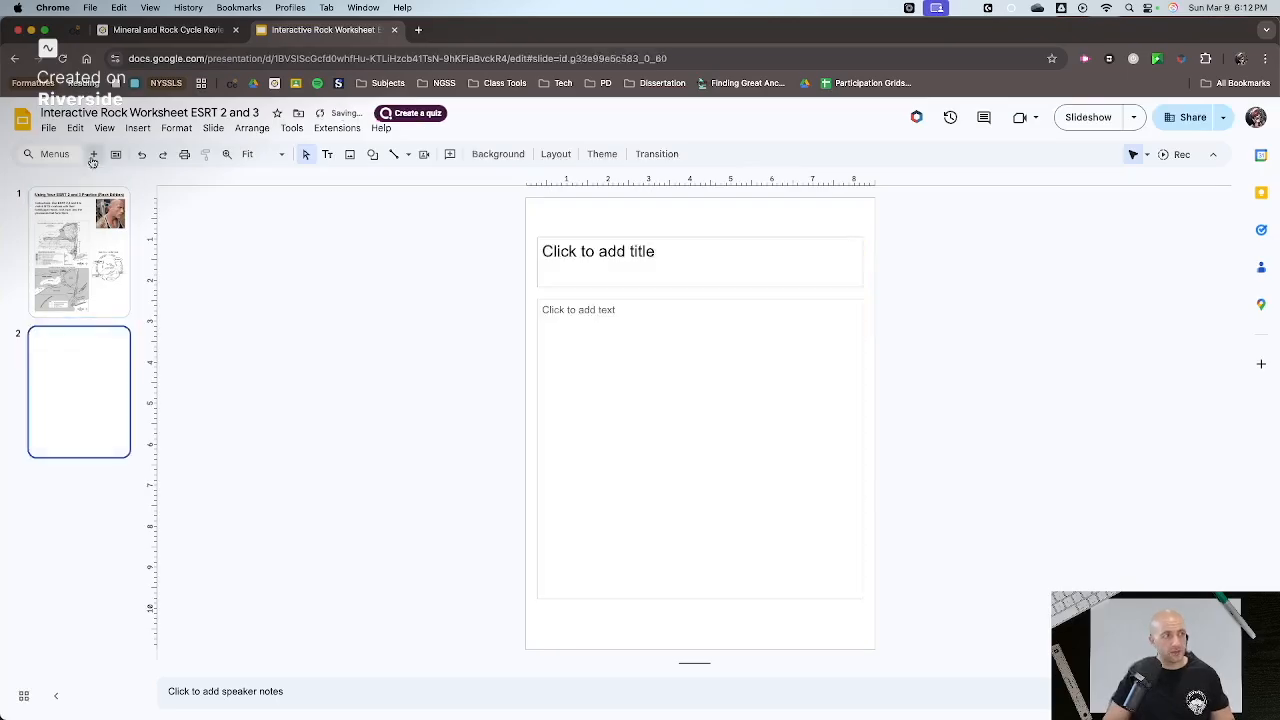
# - Apply the "Slide 2" layout with the directions and answer boxes to the new slide
pyautogui.rightClick(67, 356)
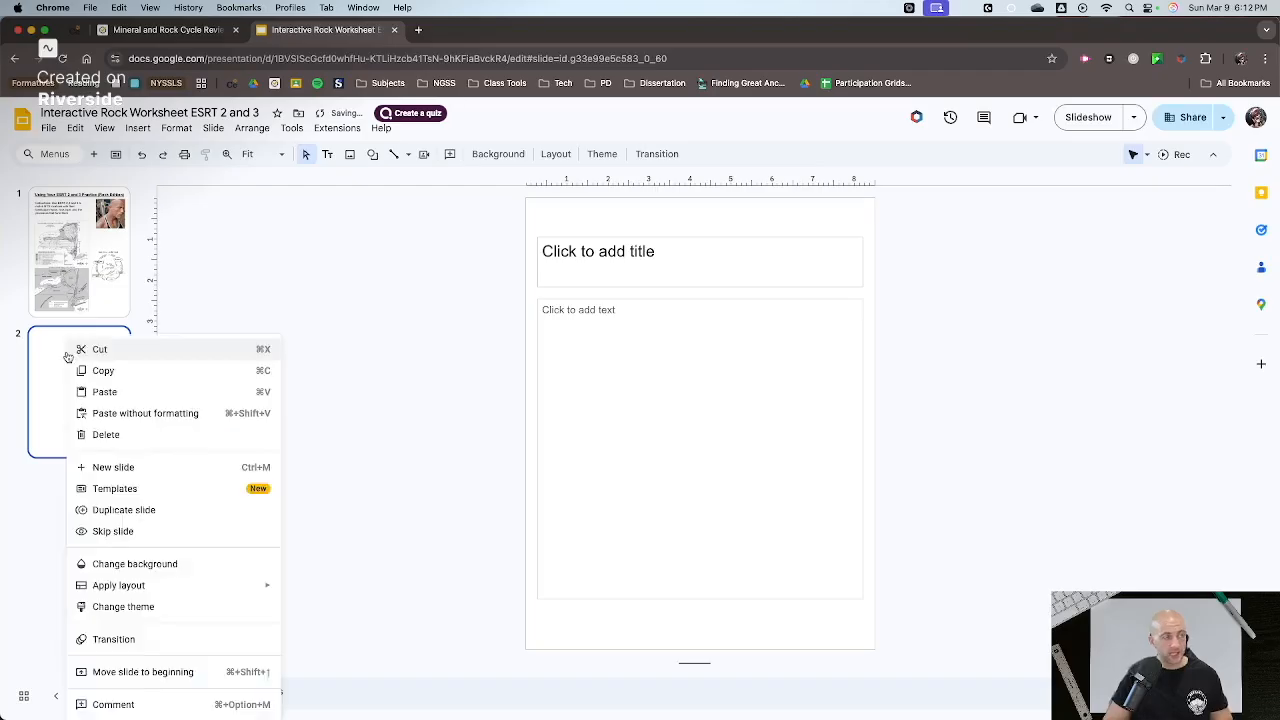
pyautogui.moveTo(206, 594)
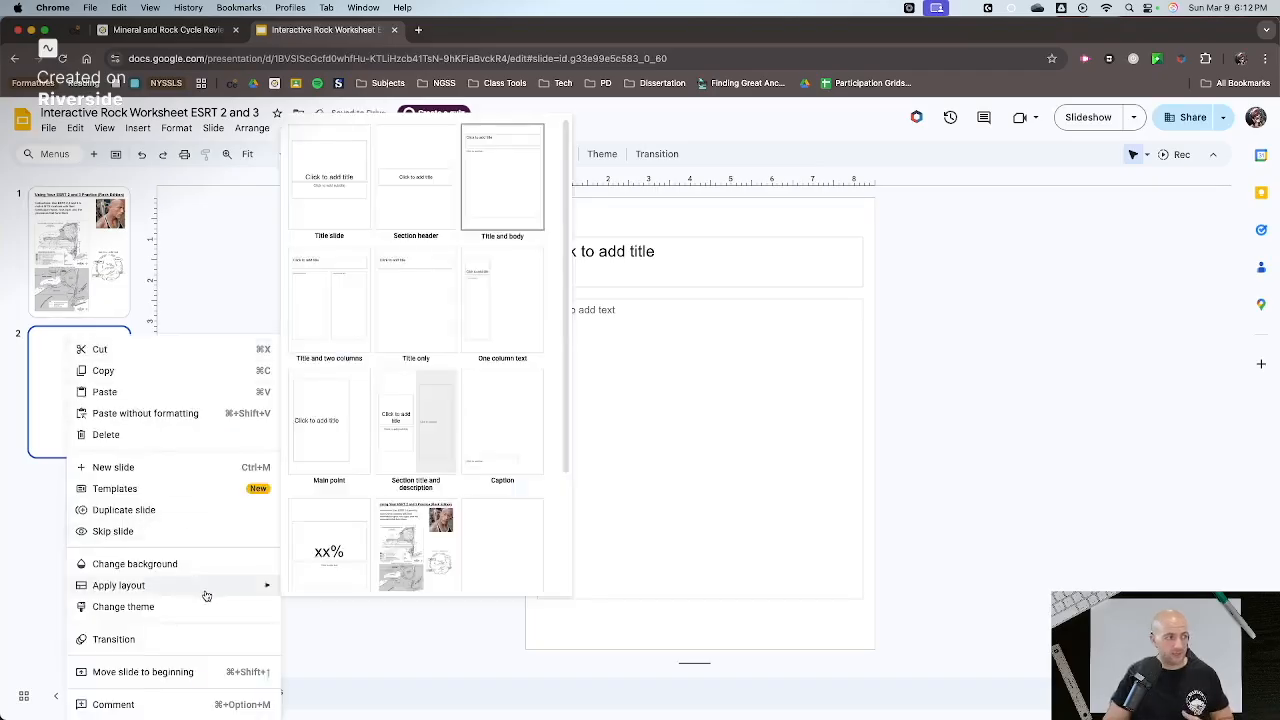
pyautogui.scroll(-3, 481, 526)
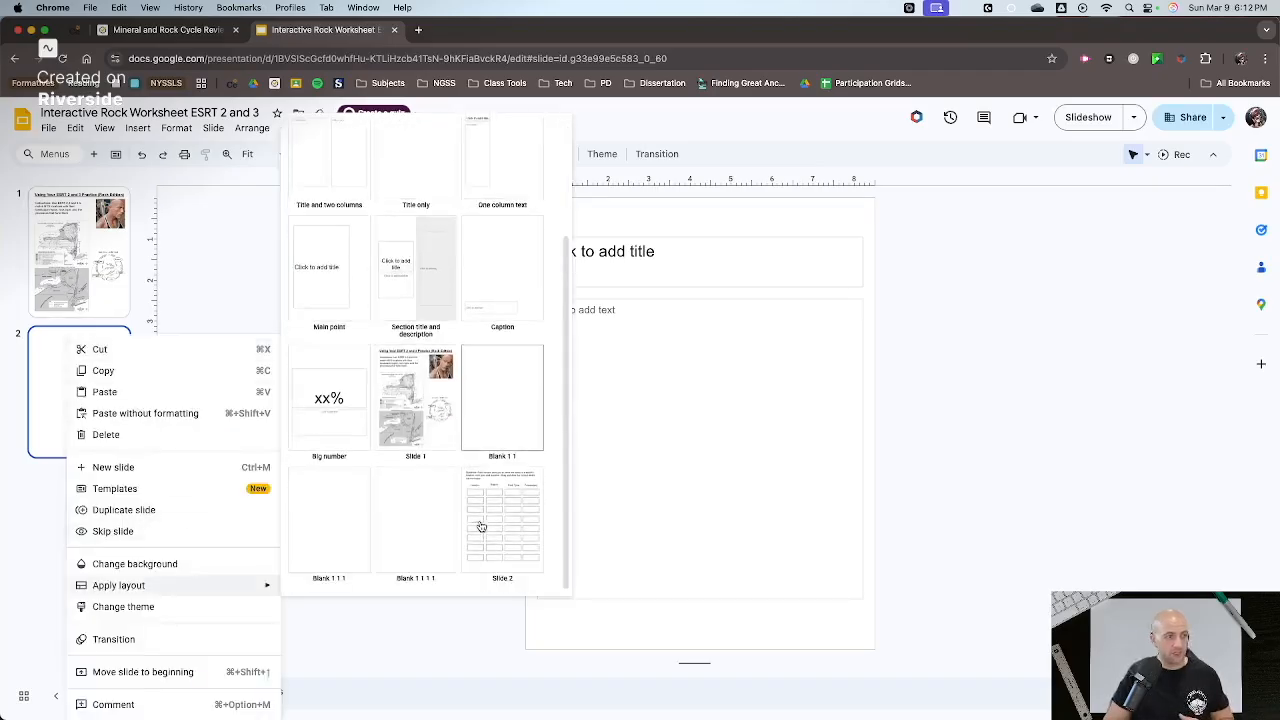
pyautogui.click(504, 556)
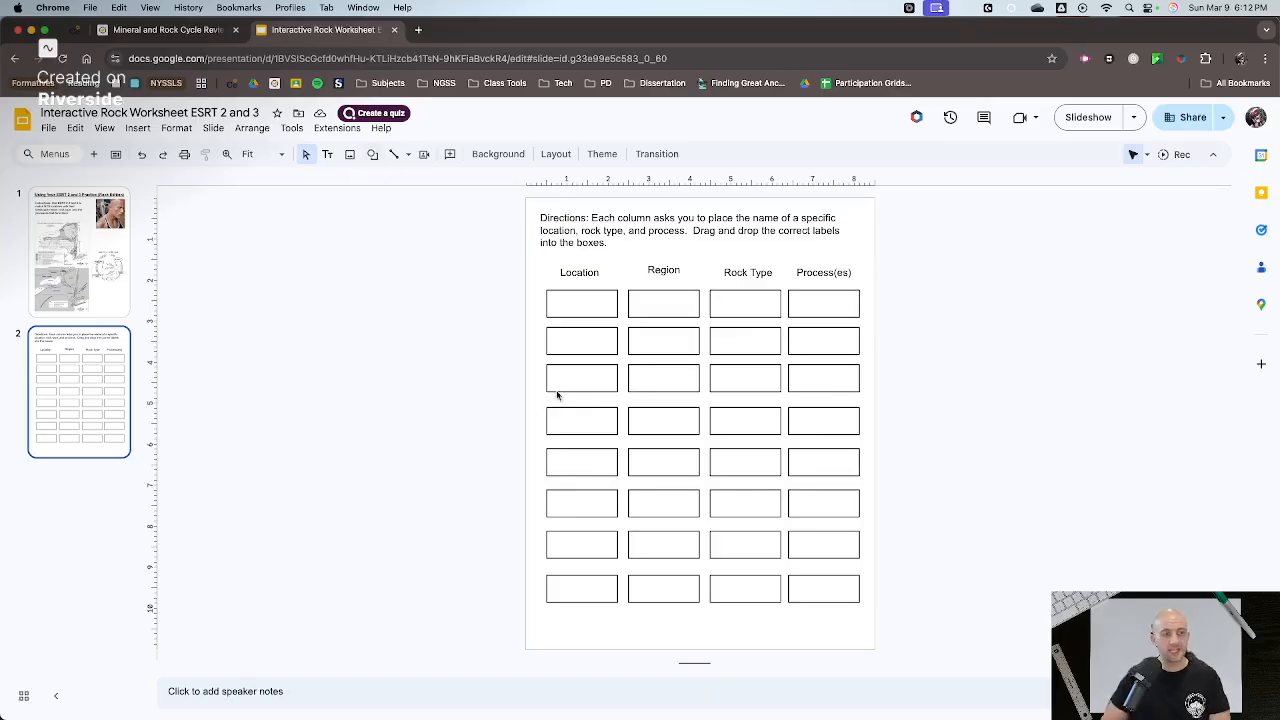
# - Draw a rectangle the size of an answer box, place it with several copies beside the page, and fill one light green
pyautogui.click(372, 154)
pyautogui.moveTo(412, 179)
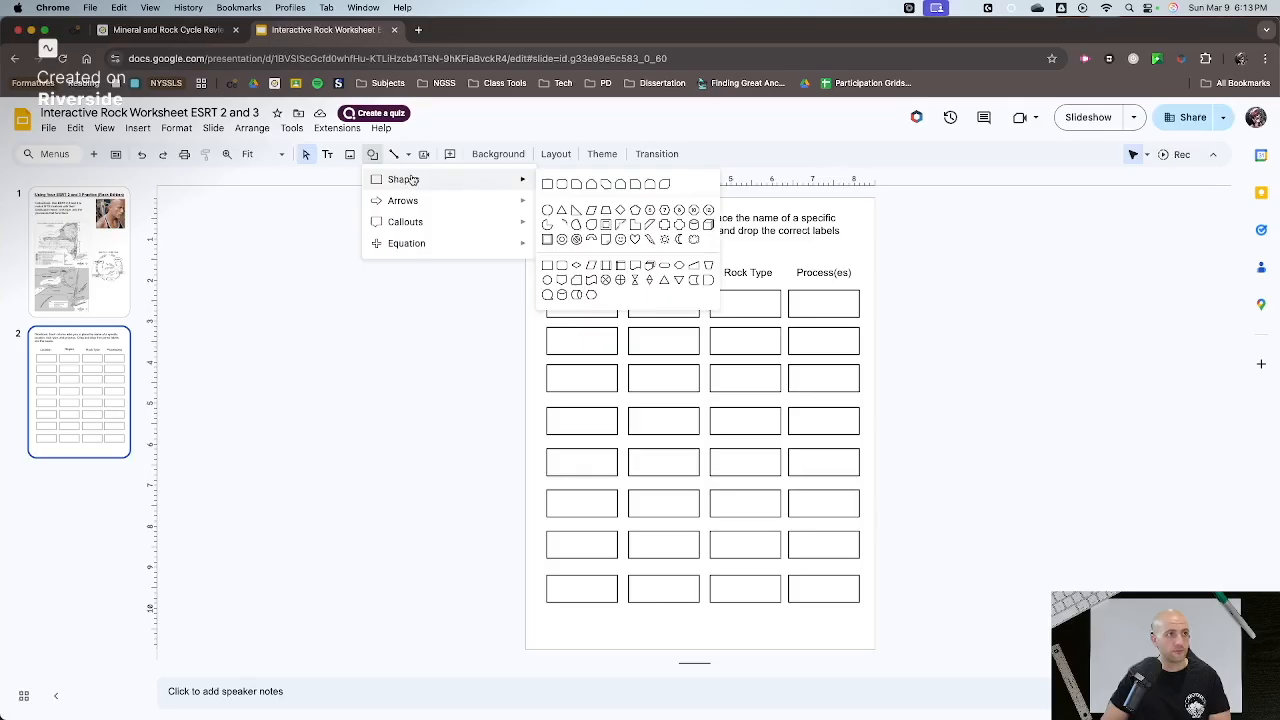
pyautogui.click(548, 185)
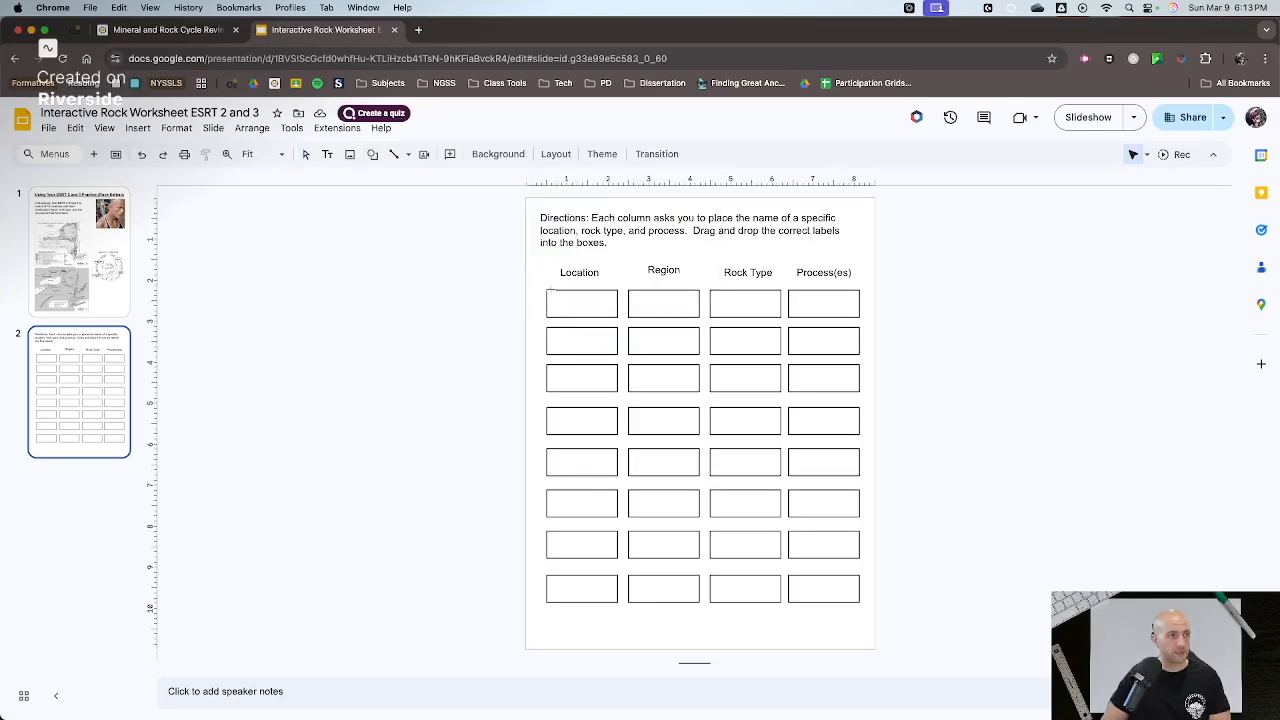
pyautogui.moveTo(545, 290)
pyautogui.mouseDown()
pyautogui.moveTo(617, 318)
pyautogui.moveTo(577, 297)
pyautogui.moveTo(351, 289)
pyautogui.moveTo(369, 333)
pyautogui.moveTo(283, 367)
pyautogui.moveTo(209, 317)
pyautogui.moveTo(209, 299)
pyautogui.moveTo(238, 305)
pyautogui.mouseUp()
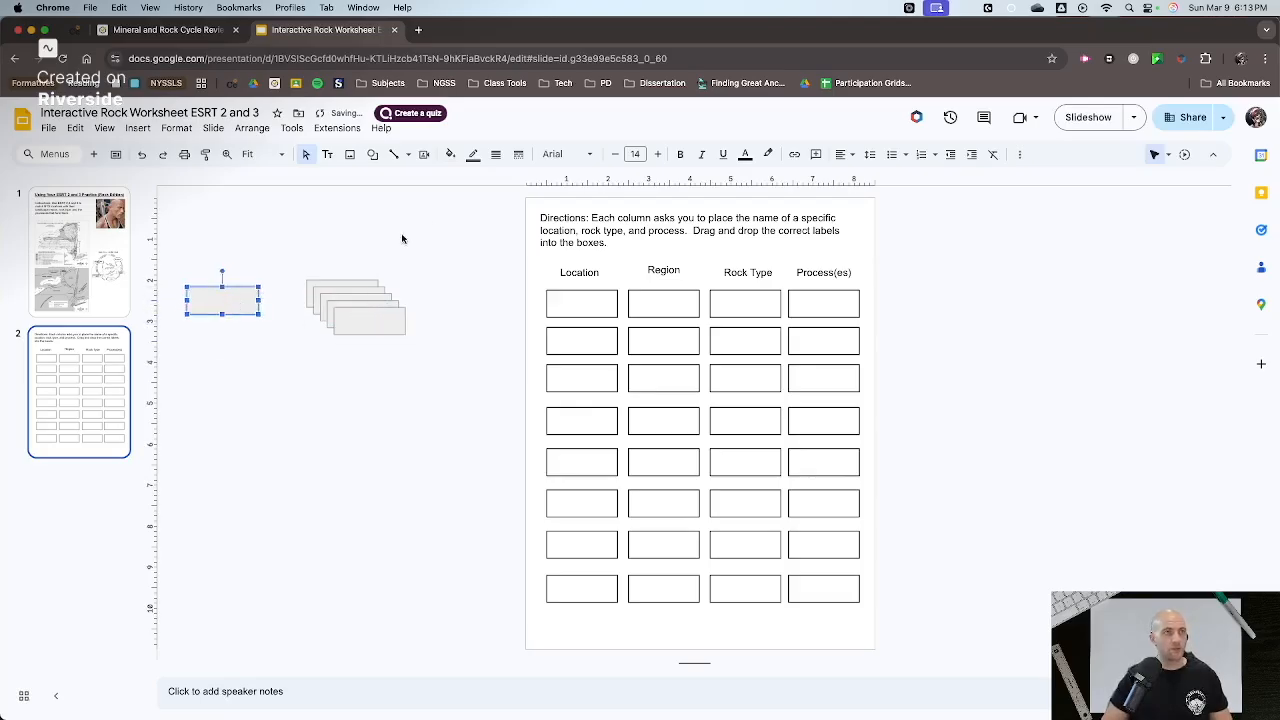
pyautogui.click(450, 155)
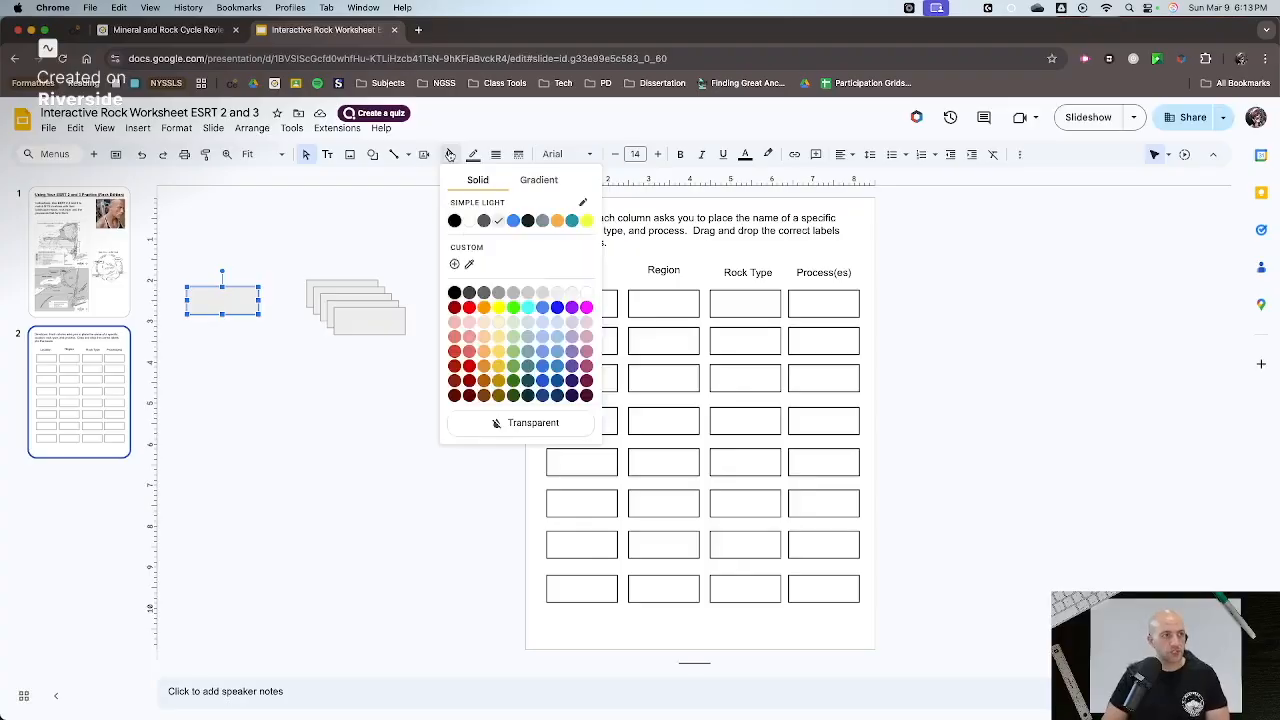
pyautogui.click(514, 323)
# - Duplicate the front grey rectangle, place the copy below the light green one, and fill it light orange
pyautogui.click(378, 322)
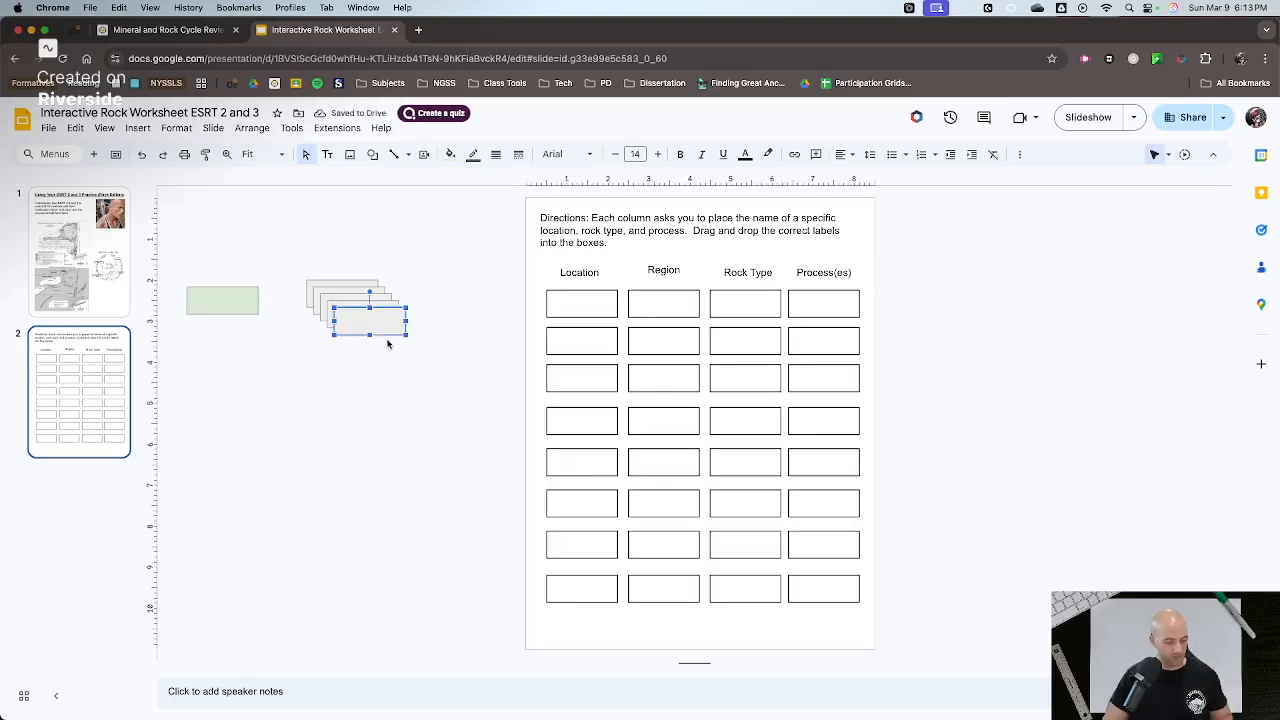
pyautogui.hotkey('ctrl', 'd')
pyautogui.moveTo(388, 325); pyautogui.dragTo(239, 427)
pyautogui.click(450, 154)
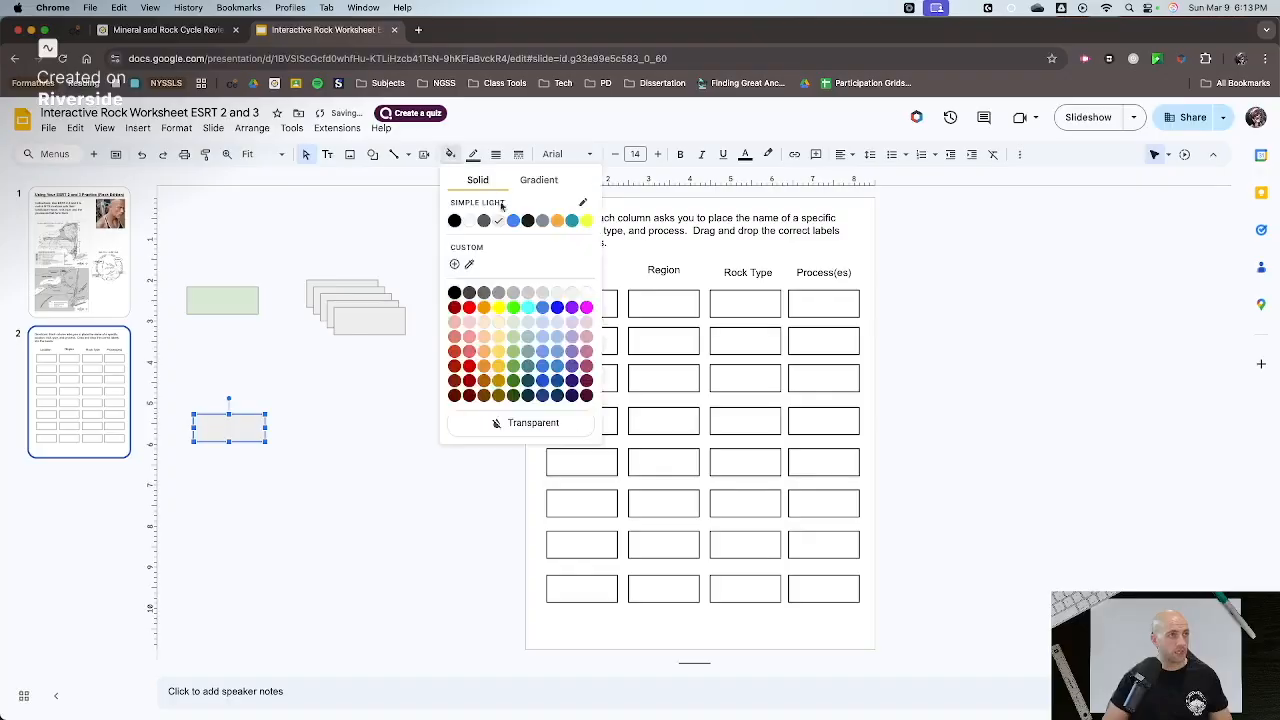
pyautogui.click(484, 322)
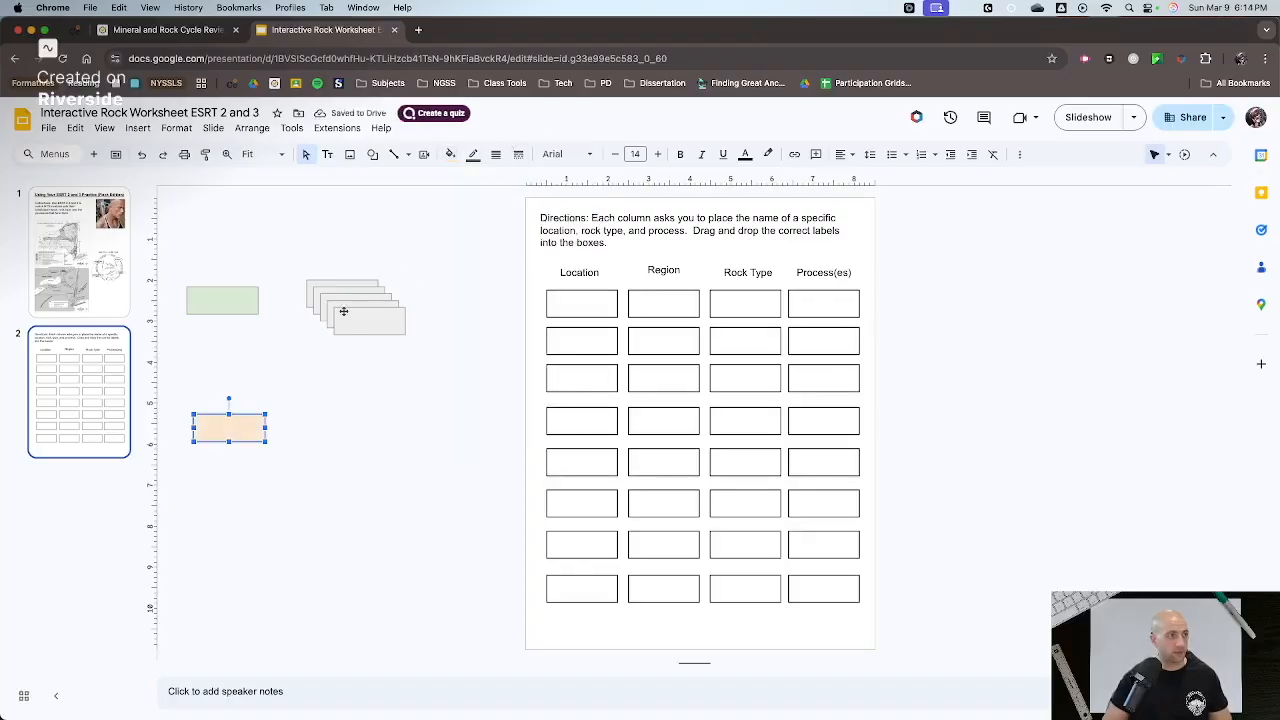
# - Duplicate the light orange rectangle, place the copy between it and the page, and fill it yellow
pyautogui.hotkey('ctrl', 'd')
pyautogui.moveTo(231, 444); pyautogui.dragTo(377, 476)
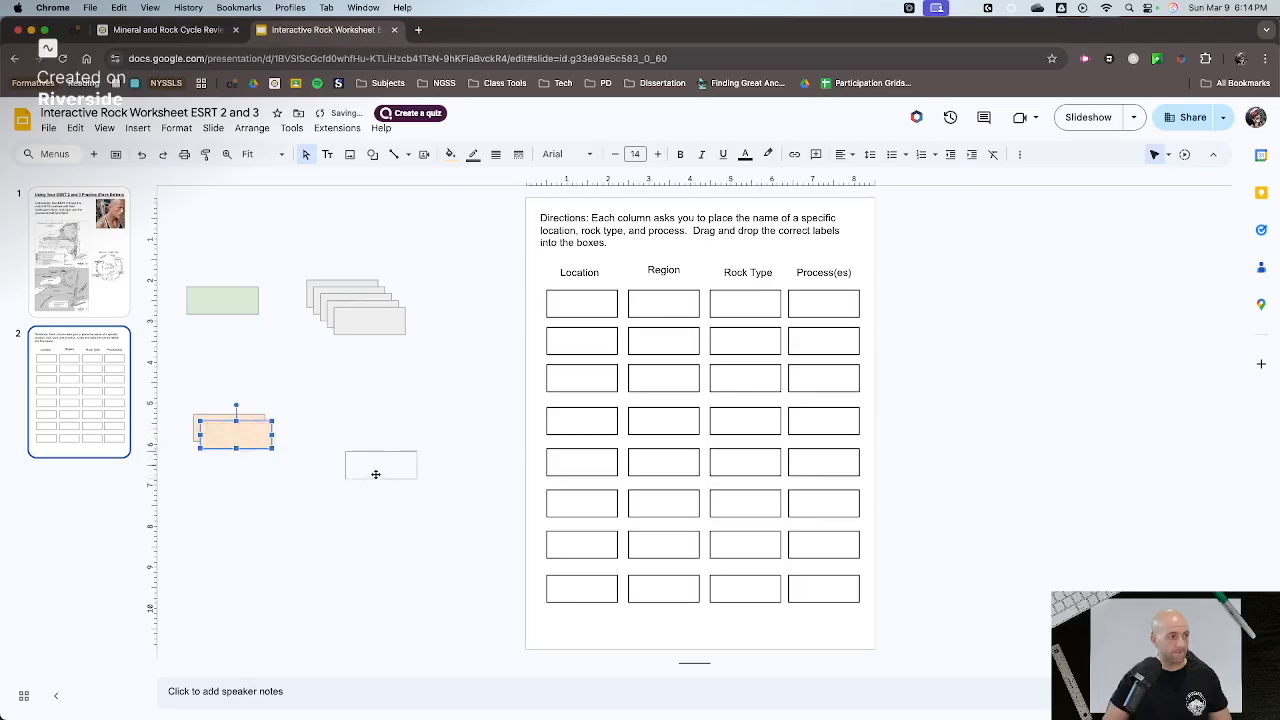
pyautogui.click(450, 154)
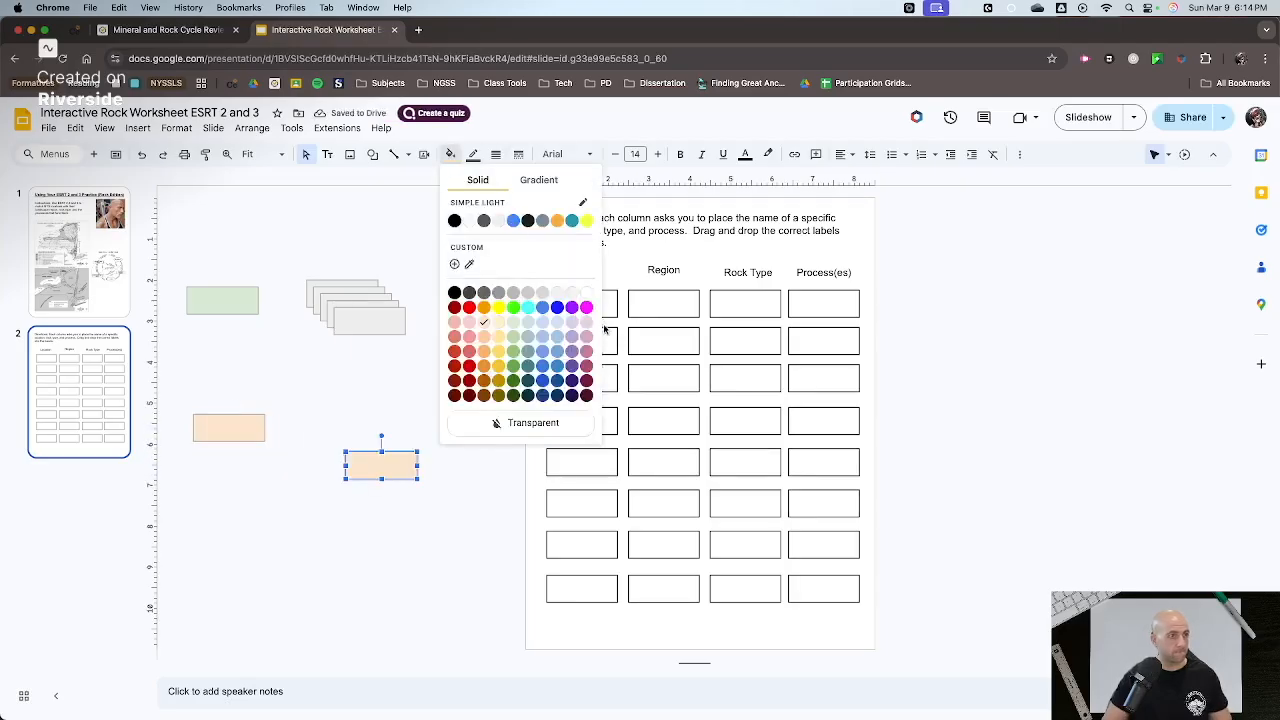
pyautogui.click(587, 220)
pyautogui.click(507, 400)
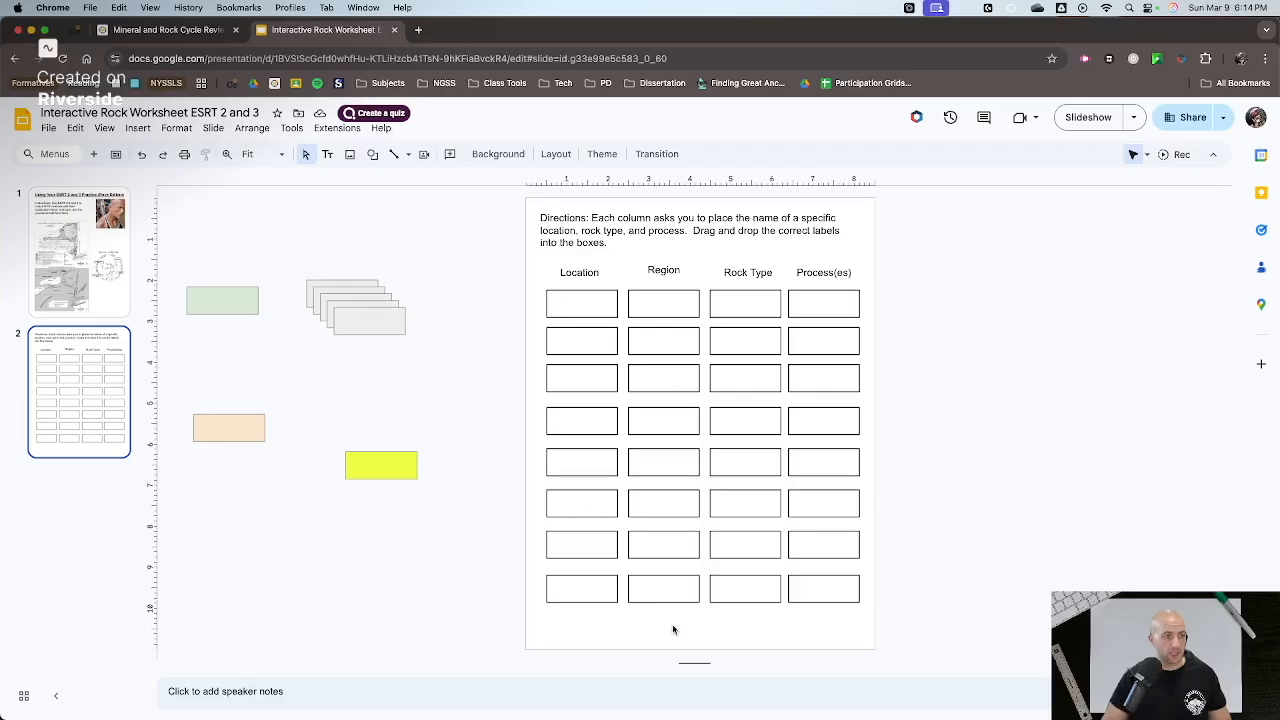
# - Select the light green rectangle beside the page
pyautogui.click(256, 292)
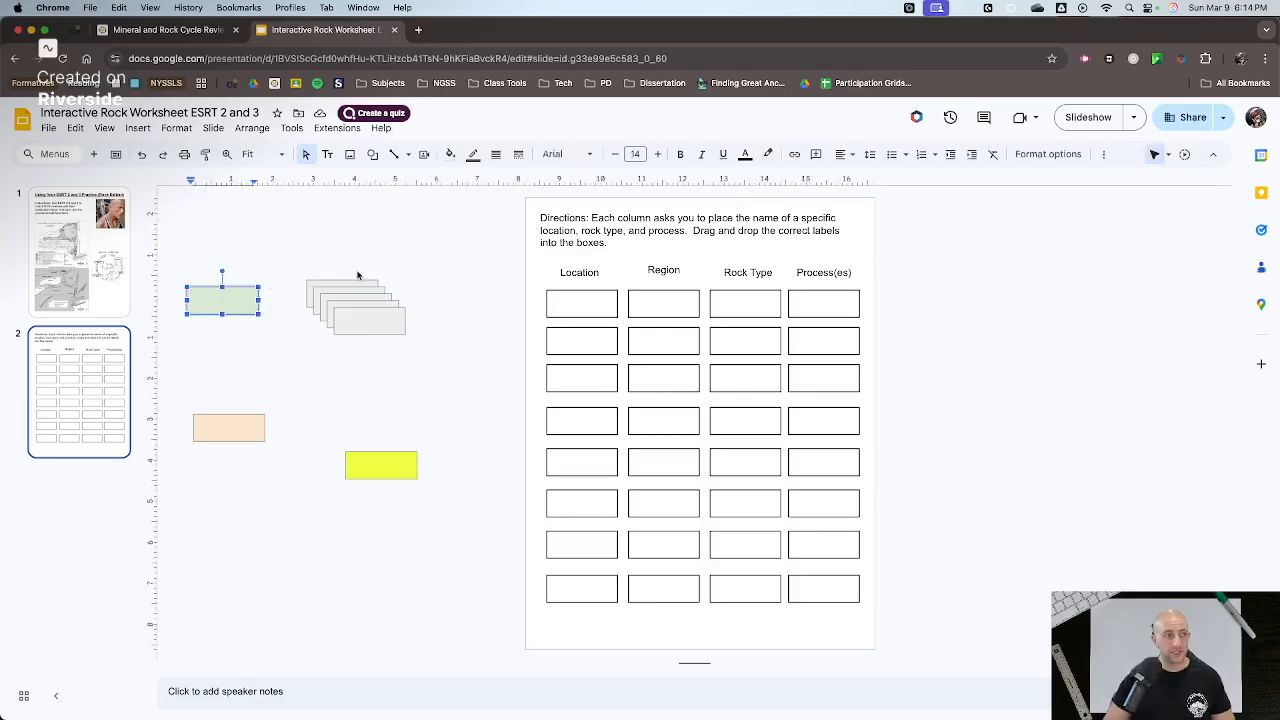